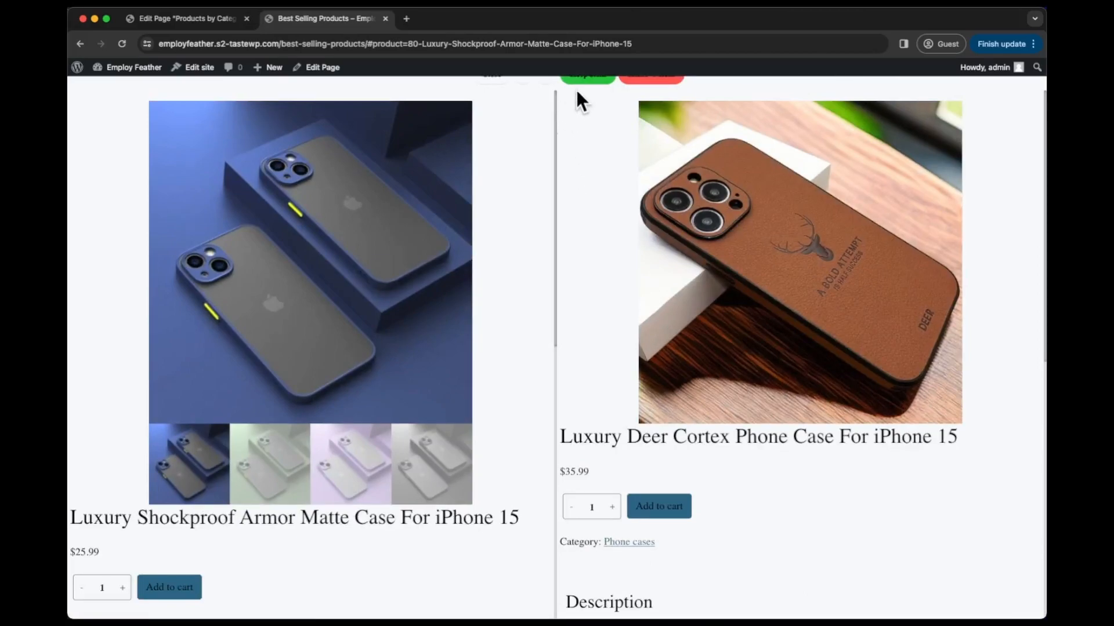
Step: Show the Luxury Deer Cortex case in the main split-view pane and browse the best-selling product grid beside it
click(581, 90)
scroll(713, 288, up, 2)
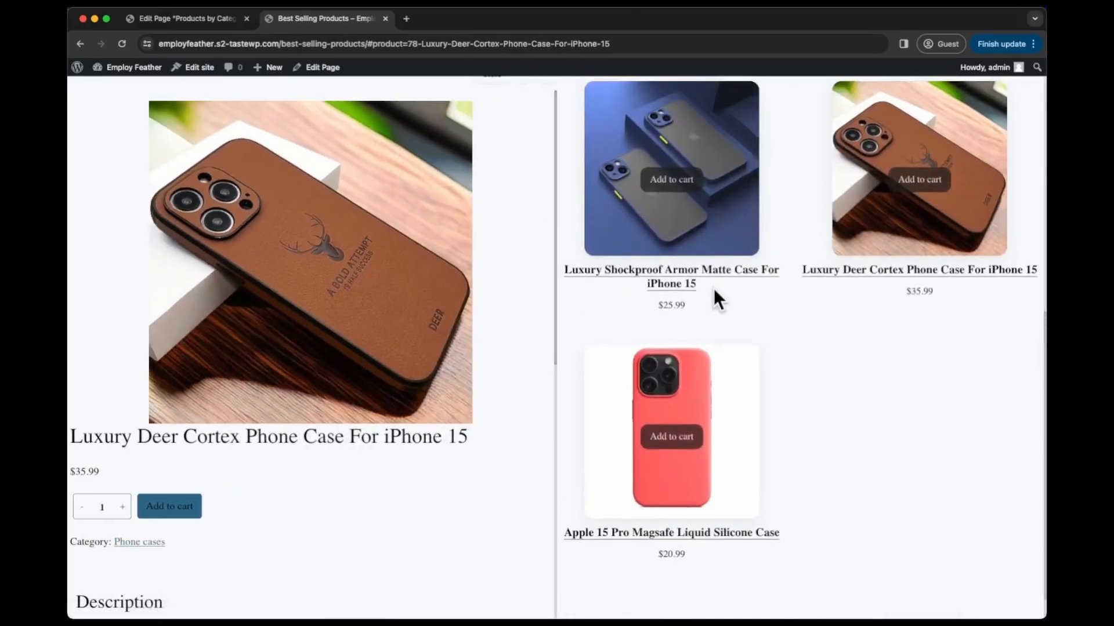
scroll(714, 287, up, 4)
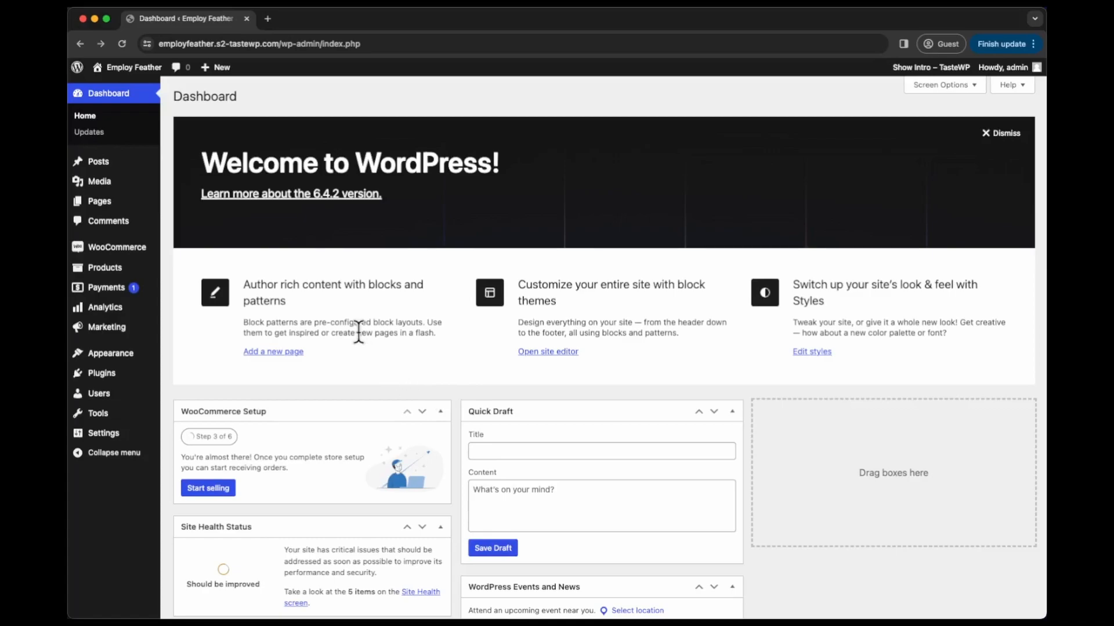
Step: Open the Best Selling Products page from the site's page list for editing
mouse_move(118, 204)
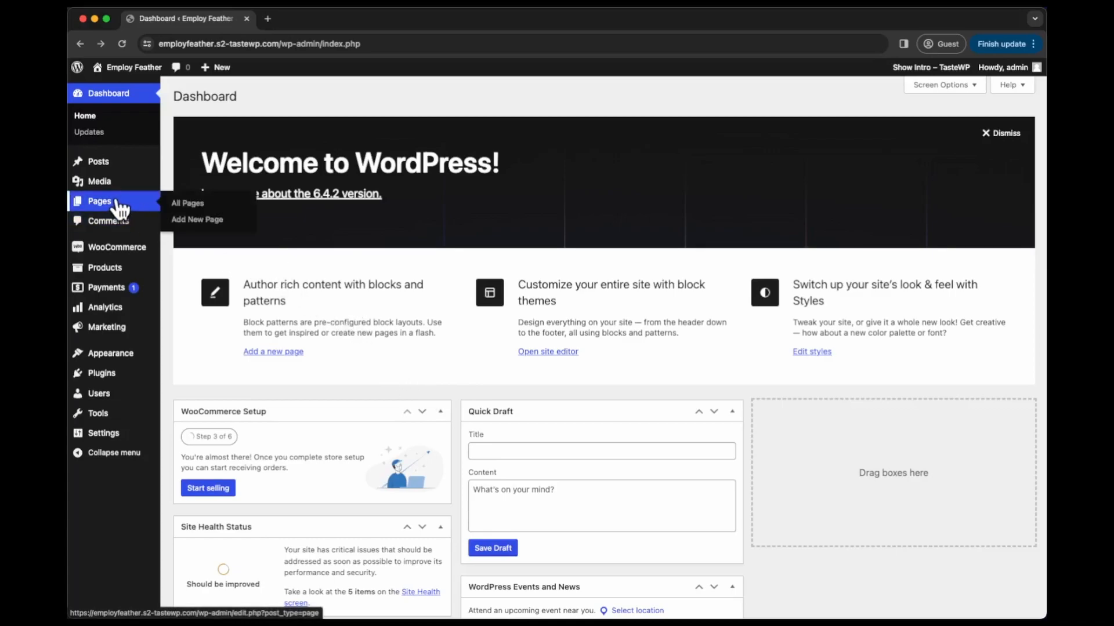
click(120, 204)
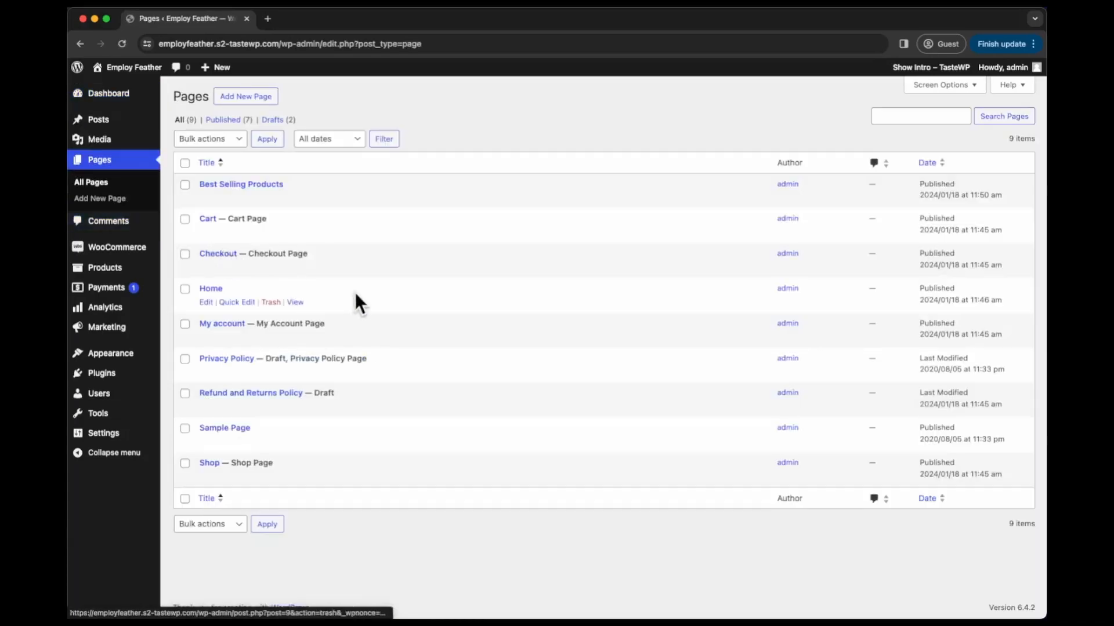
click(259, 185)
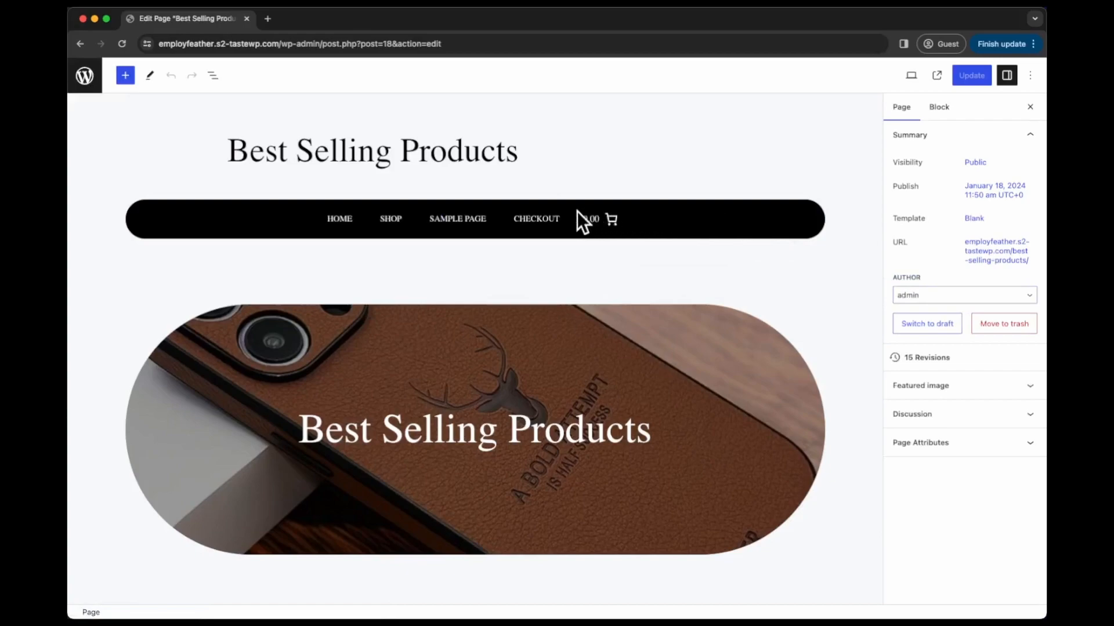
Step: Add a heading reading "Our best selling cases" inside the page group, below the banner image
scroll(458, 384, down, 1)
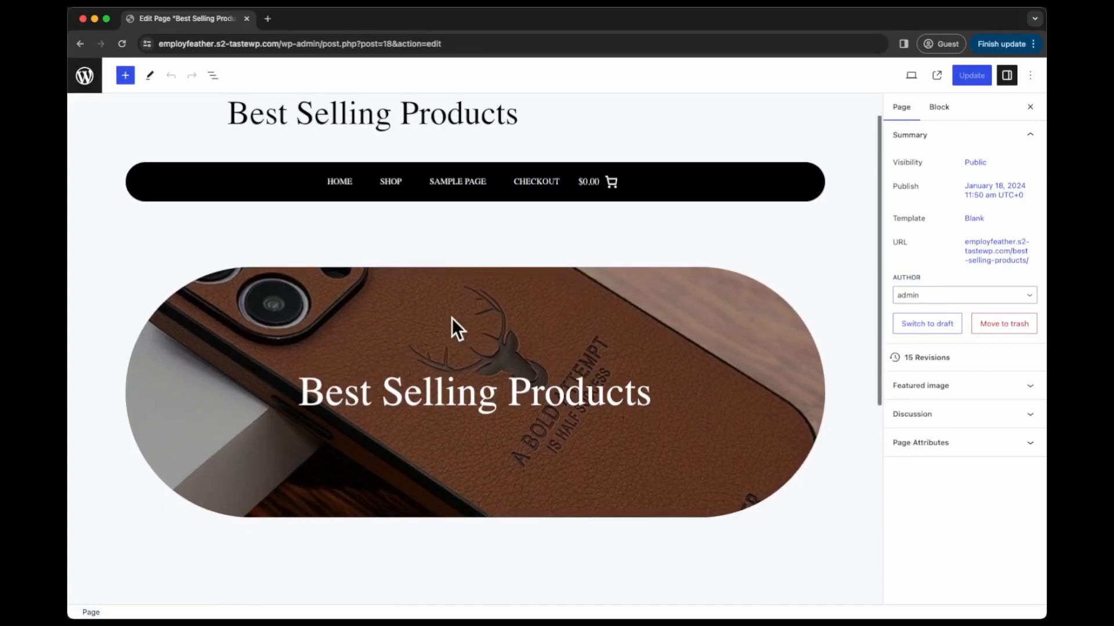
scroll(420, 490, down, 1)
scroll(420, 491, down, 1)
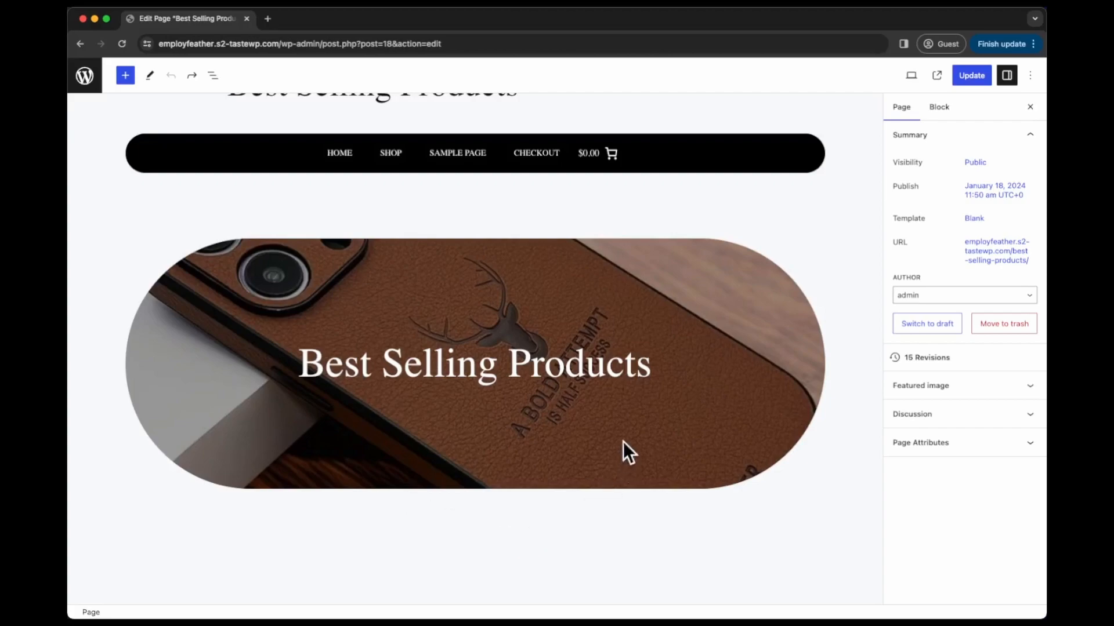
scroll(592, 539, down, 1)
click(638, 531)
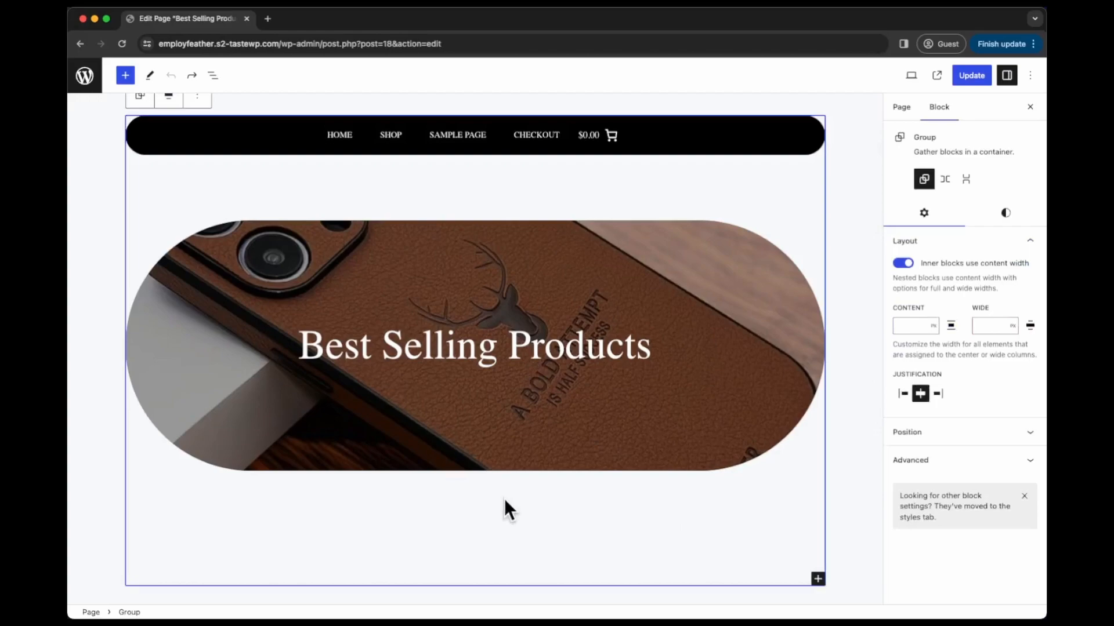
click(817, 580)
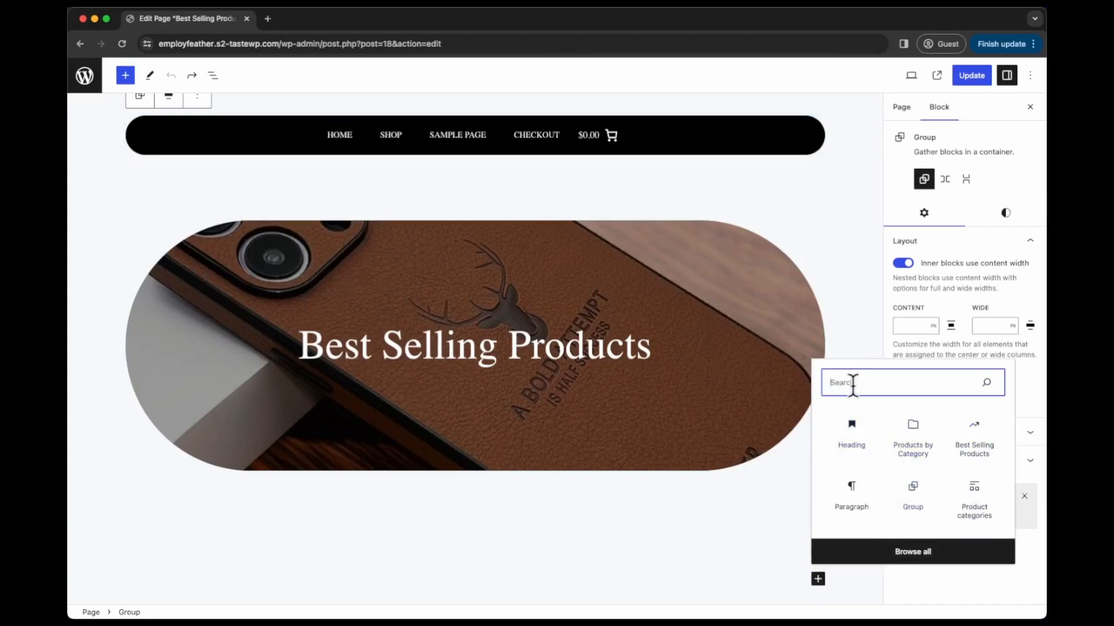
click(853, 438)
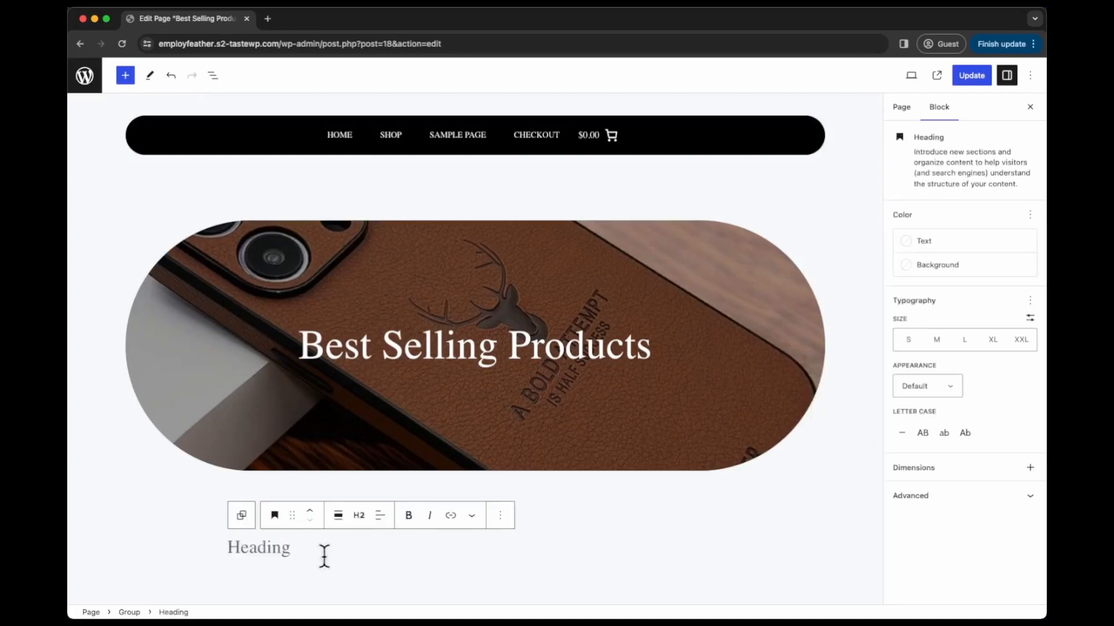
text(Our best selling cases)
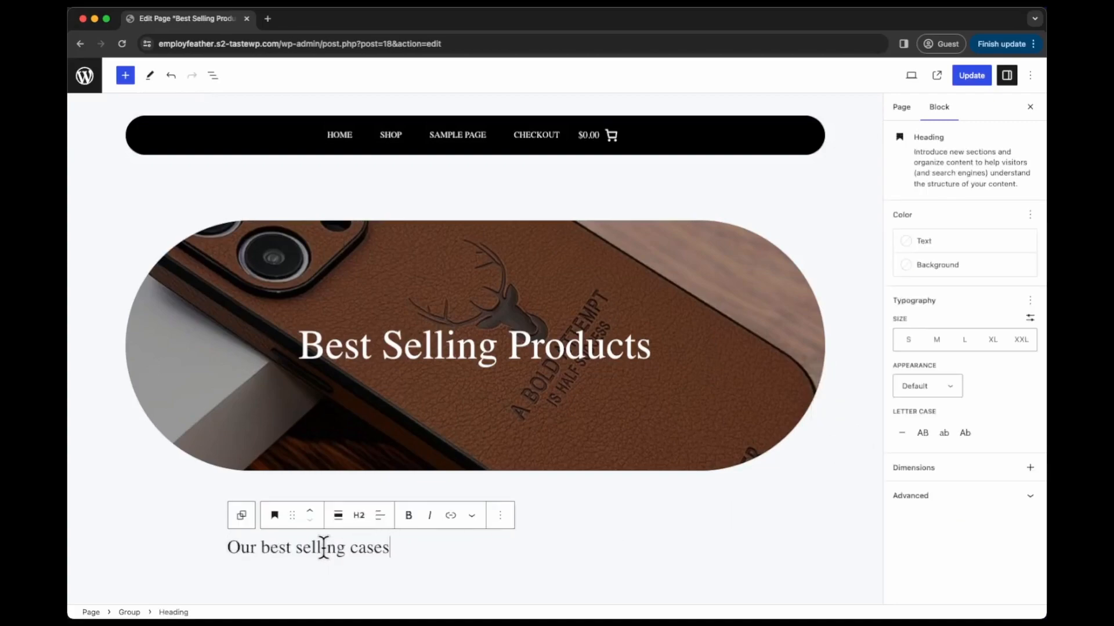
Step: Center the "Our best selling cases" heading text and set its size to XL
click(380, 522)
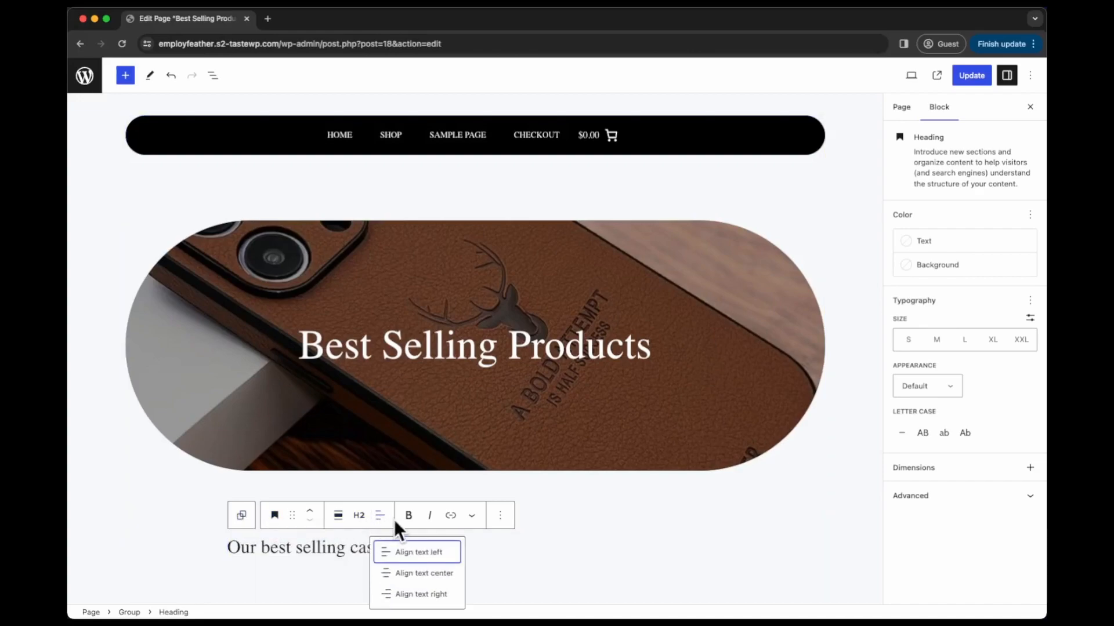
click(409, 571)
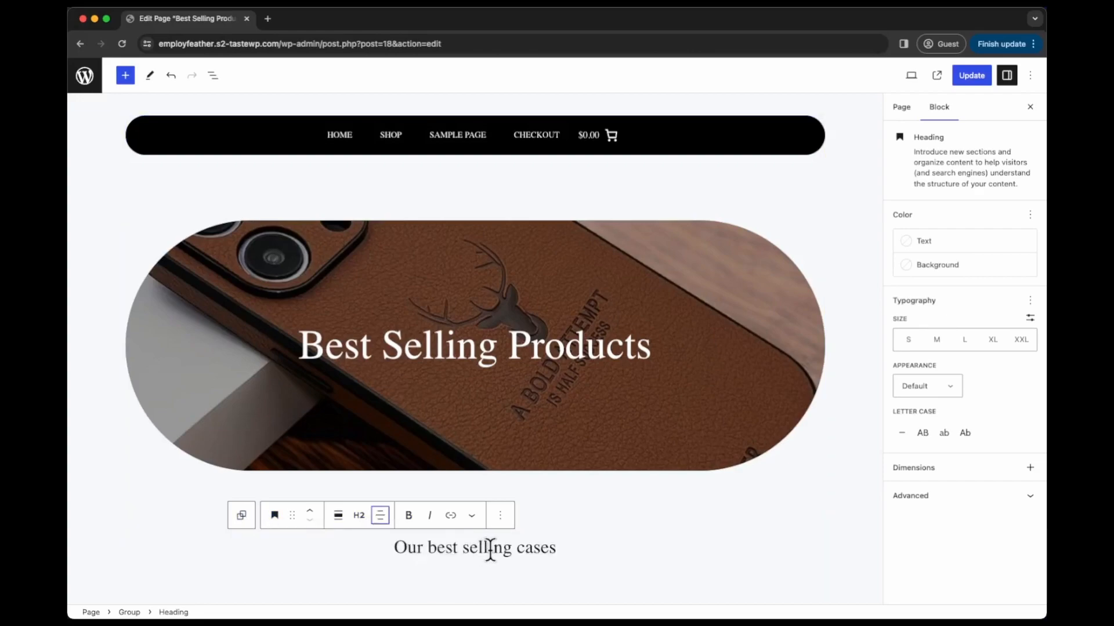
click(964, 341)
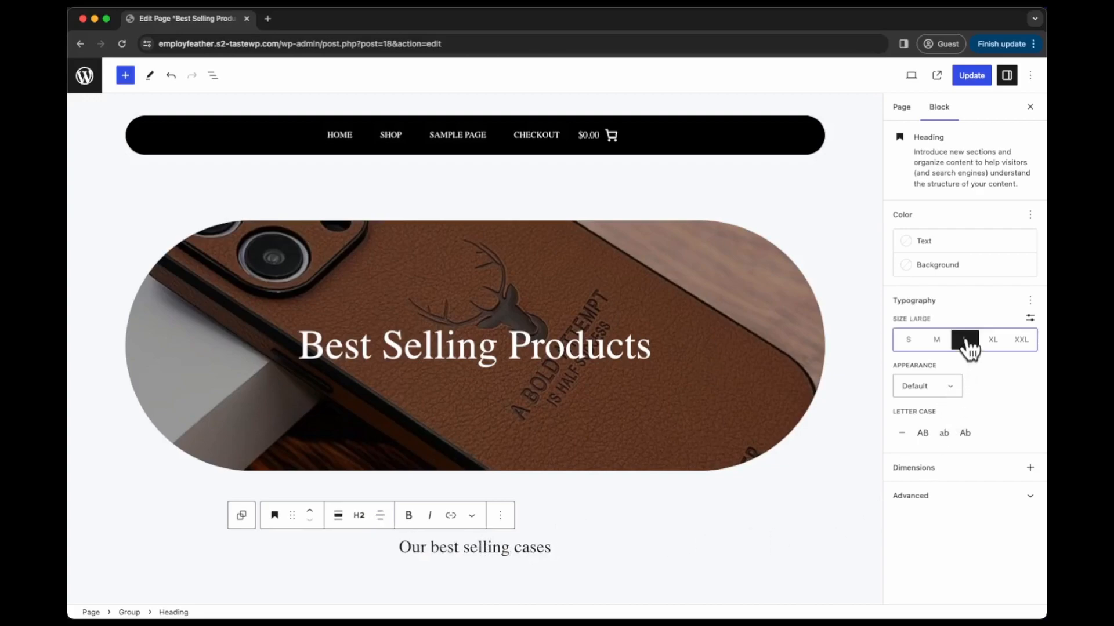
click(993, 341)
Step: Insert a Best Selling Products block in the group, below the "Our best selling cases" heading
scroll(582, 545, down, 3)
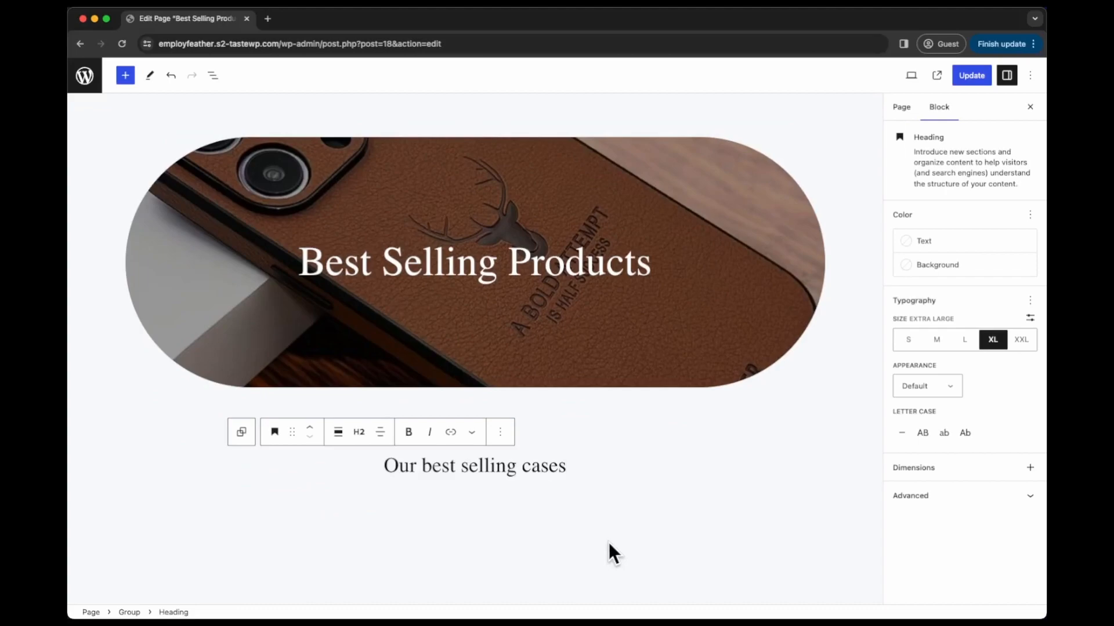
click(807, 475)
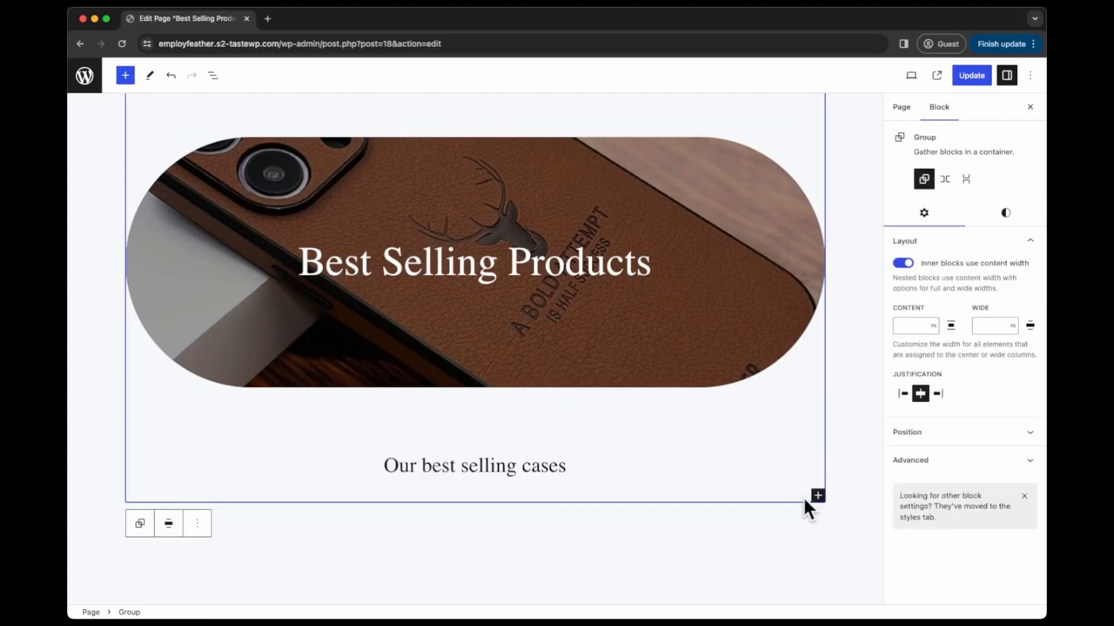
scroll(811, 499, down, 2)
click(818, 444)
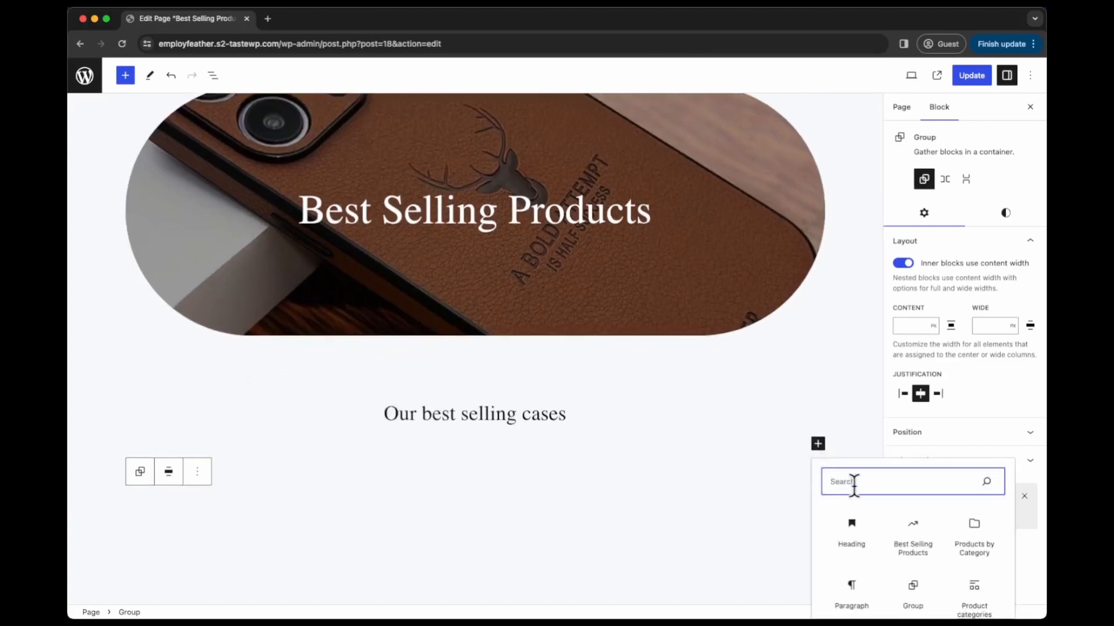
text(best)
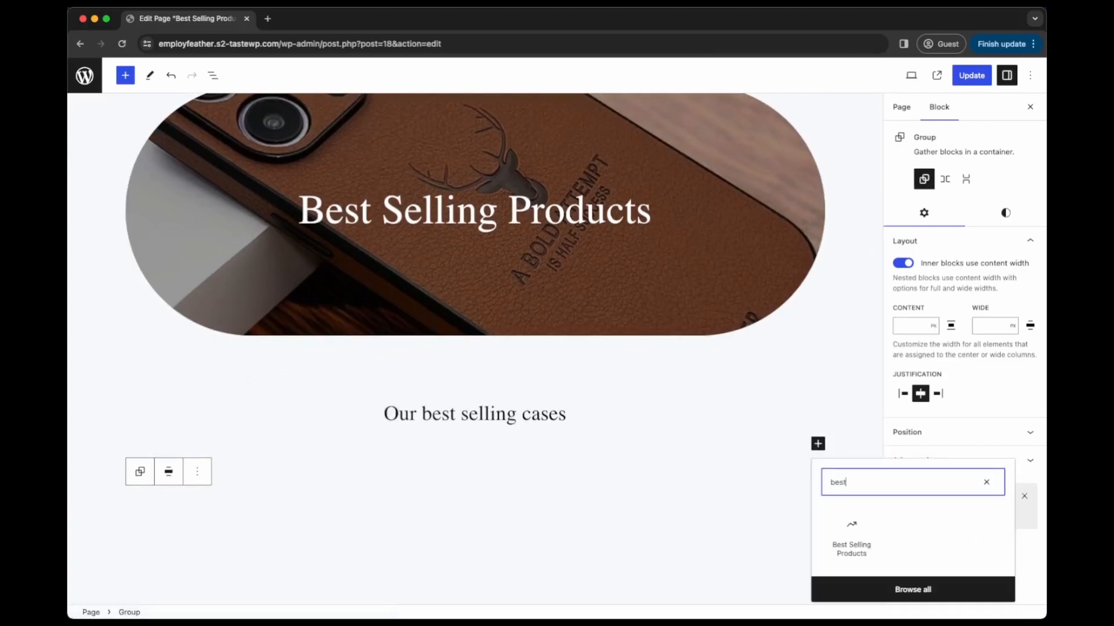
click(852, 541)
scroll(467, 503, down, 2)
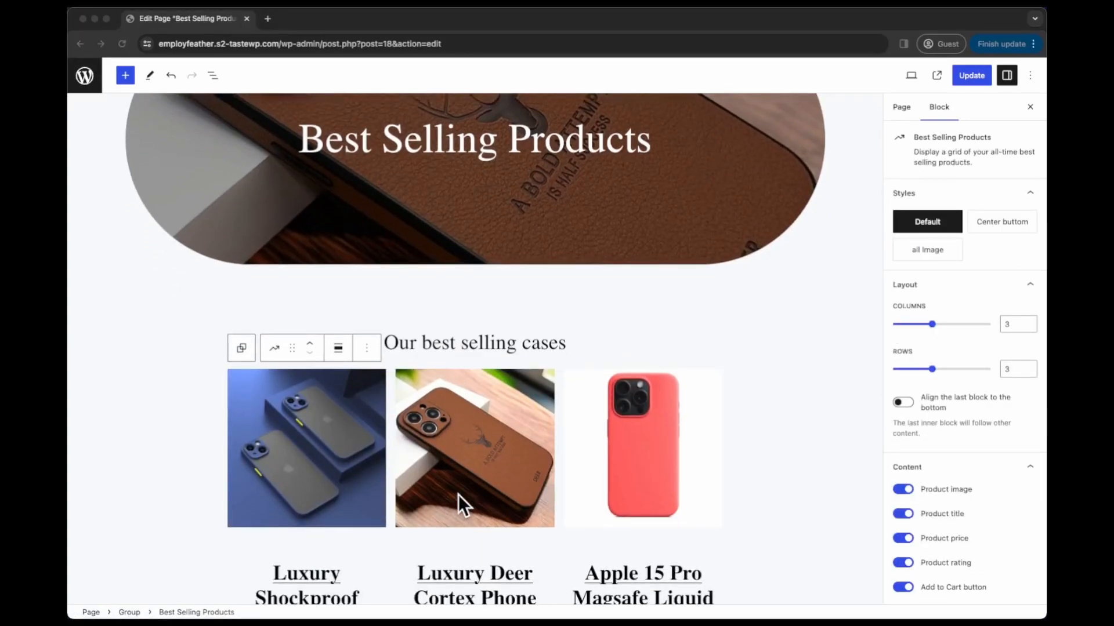
scroll(458, 496, down, 5)
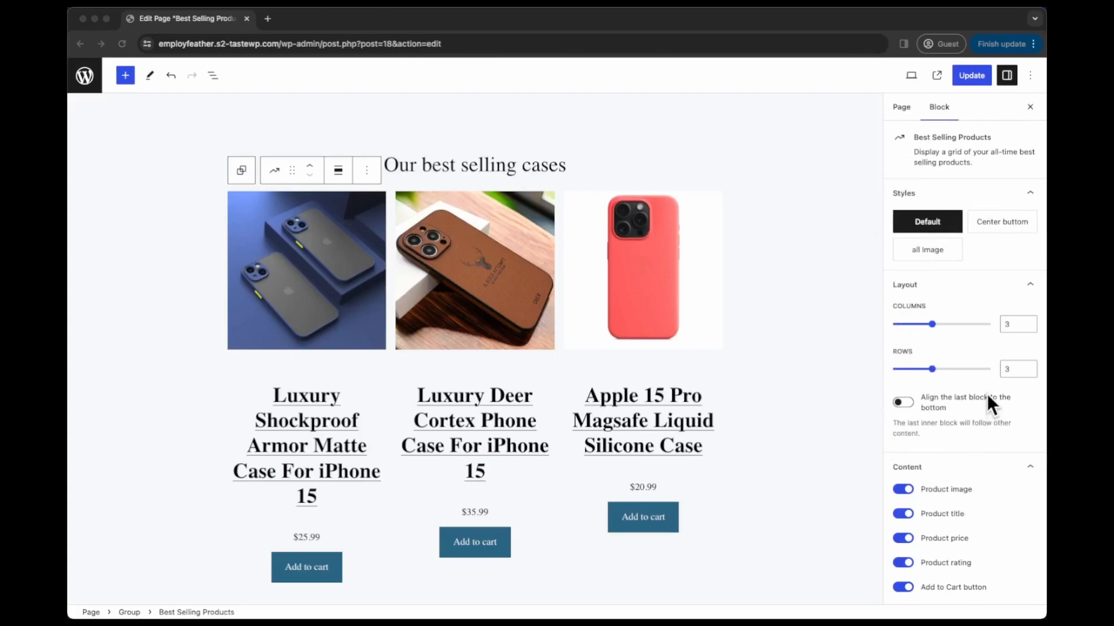
click(900, 106)
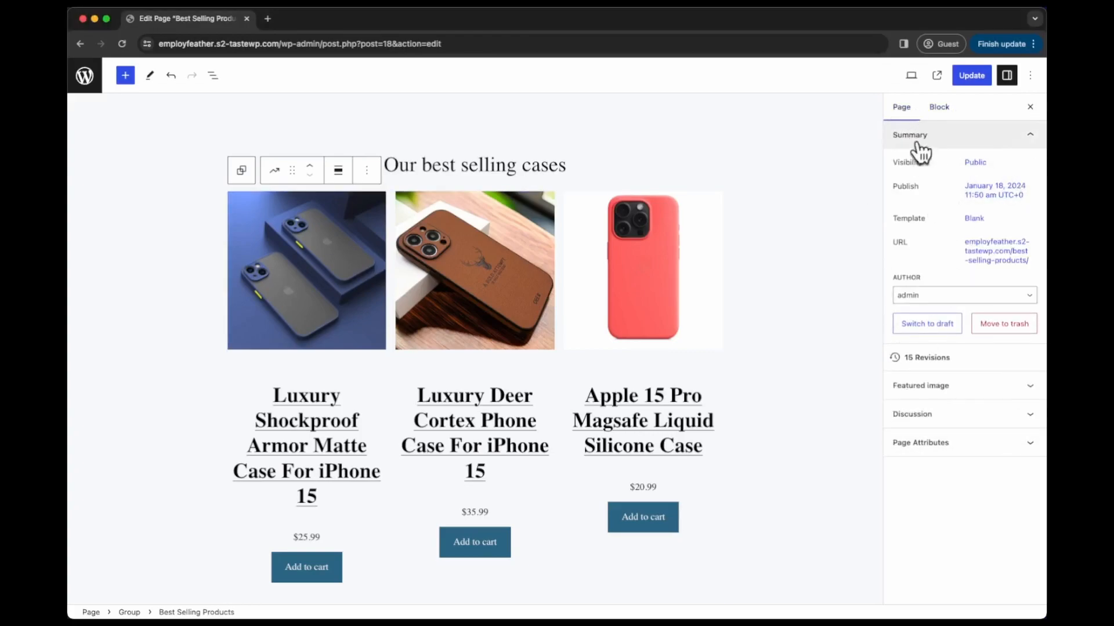
click(944, 109)
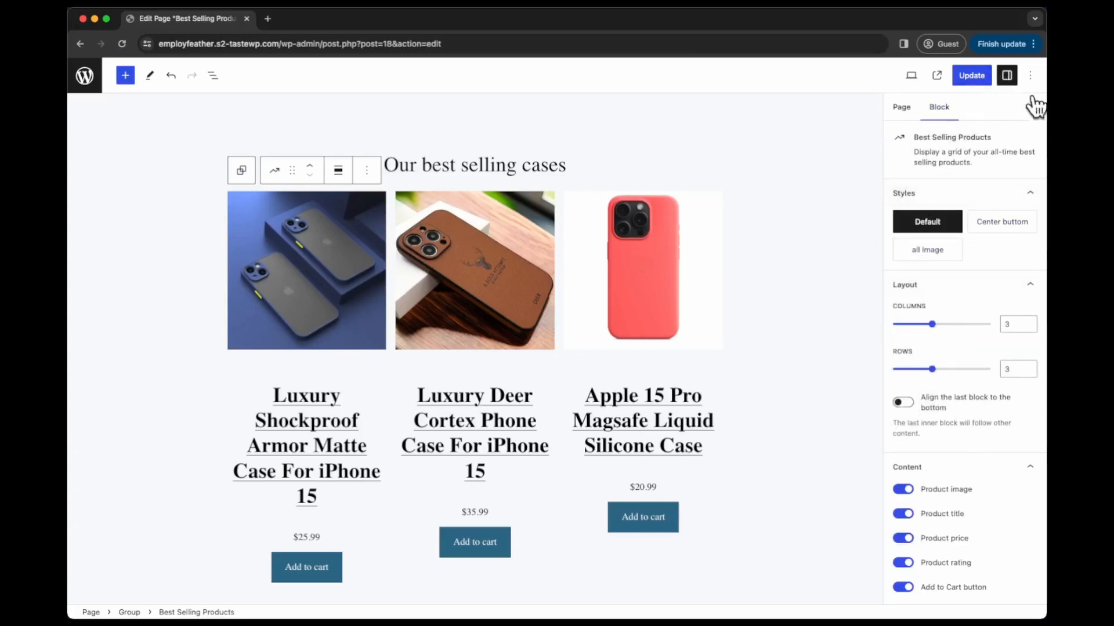
click(1009, 77)
click(1008, 77)
Step: Try the Best Selling Products grid with 5 columns and return it to 3 columns
scroll(958, 406, down, 2)
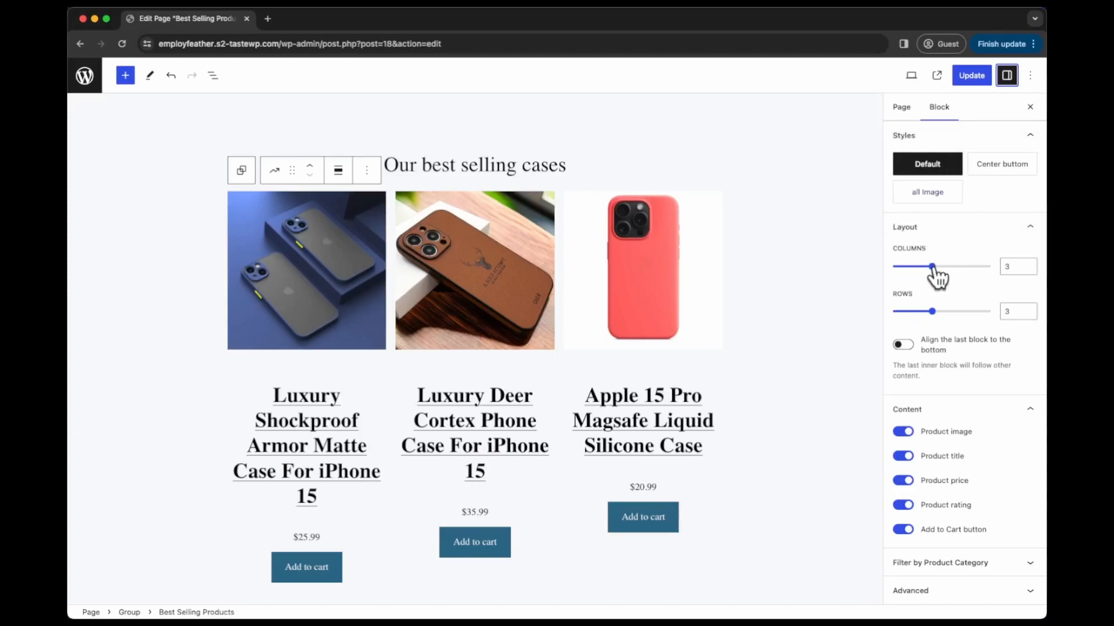
drag(932, 267, 971, 266)
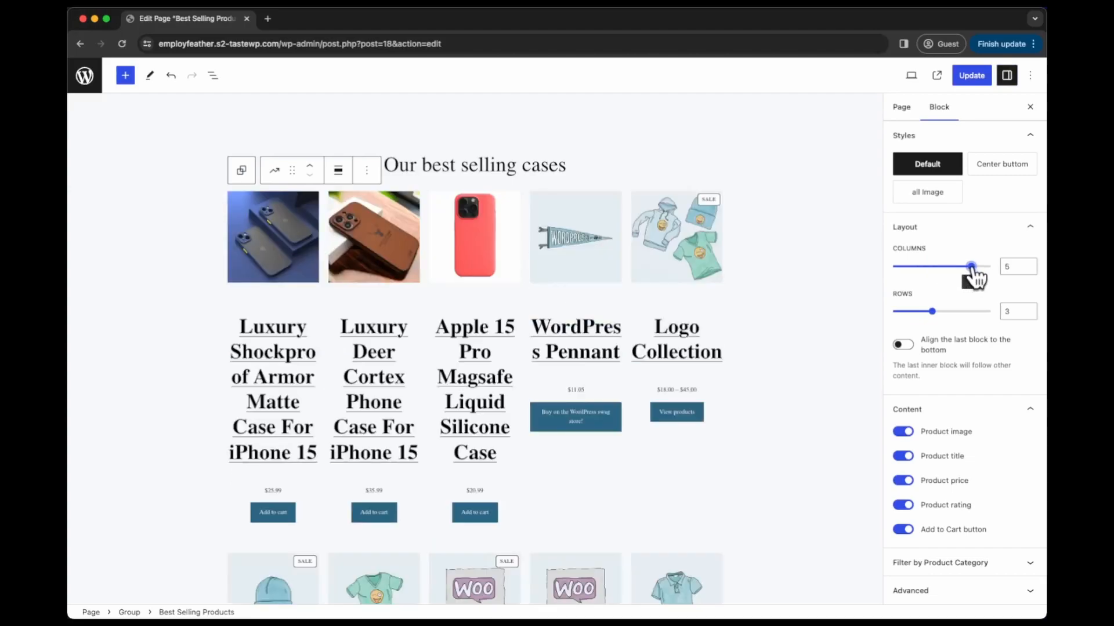
drag(971, 268, 932, 268)
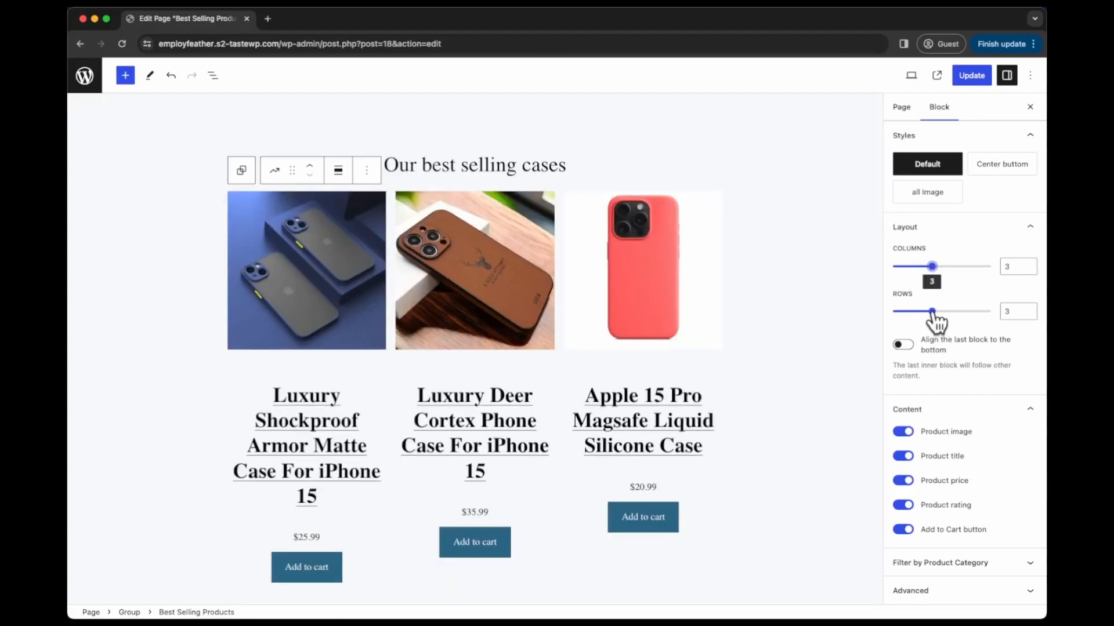
Step: Set the Best Selling Products grid to 1 row and check it on the page
drag(932, 314, 896, 316)
scroll(757, 322, down, 7)
scroll(775, 287, up, 4)
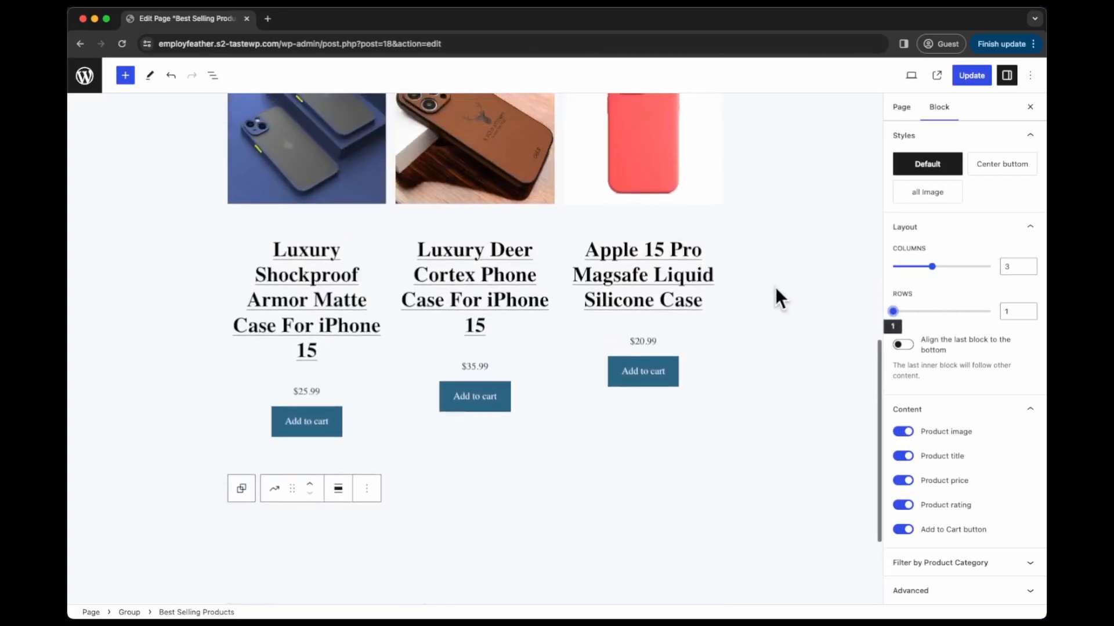
scroll(716, 232, up, 1)
scroll(717, 232, up, 1)
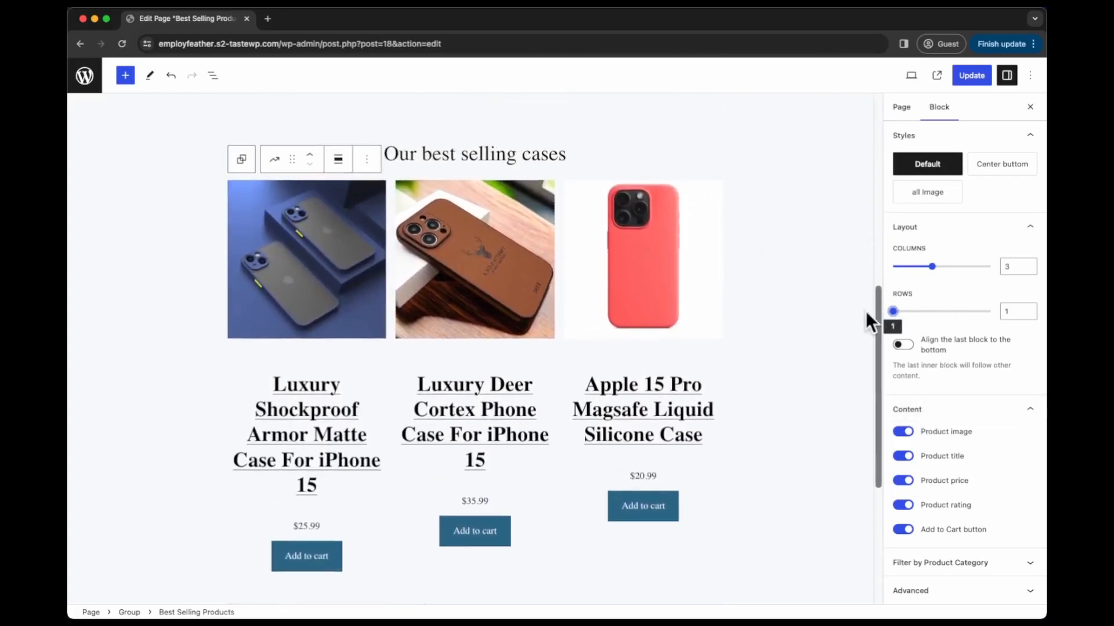
Step: Try aligning the last block of each product to the bottom, and turn that option off again
click(900, 342)
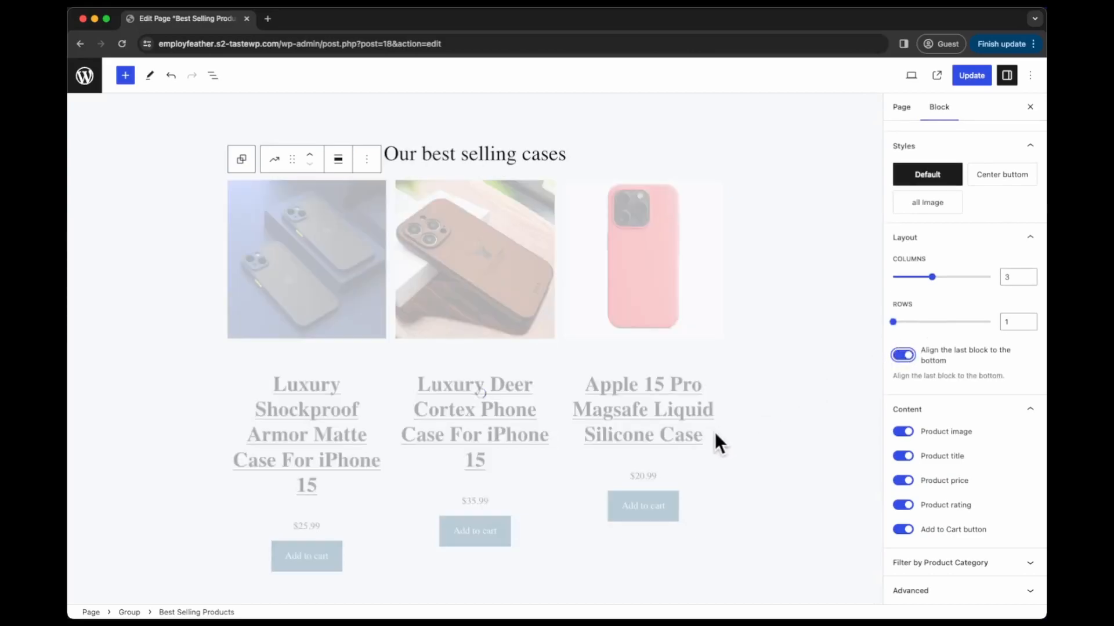
scroll(696, 441, down, 1)
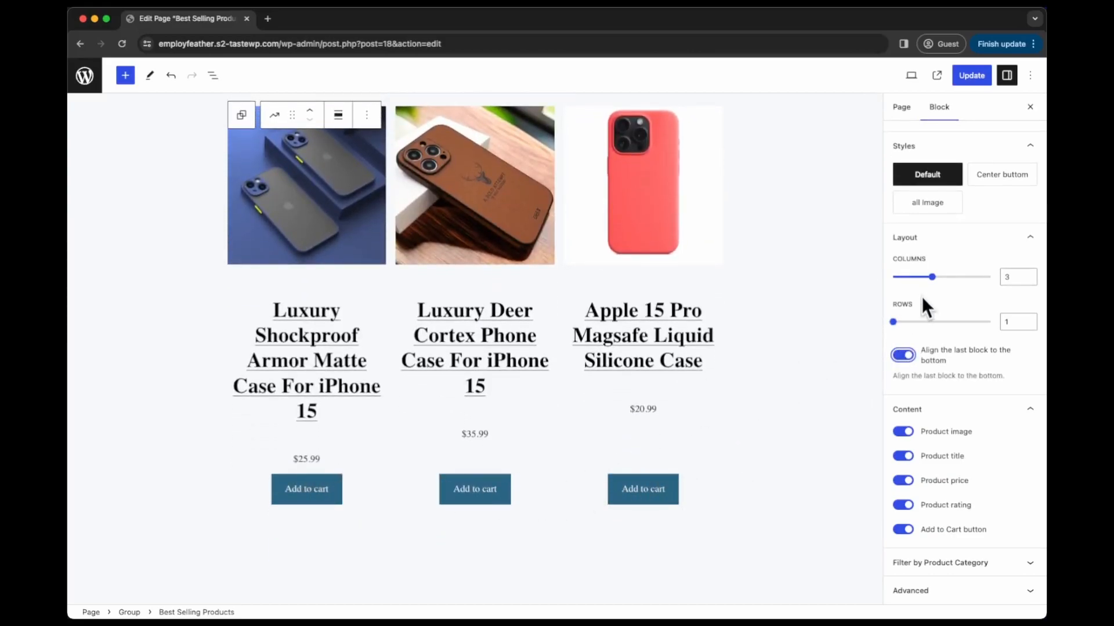
scroll(923, 337, up, 1)
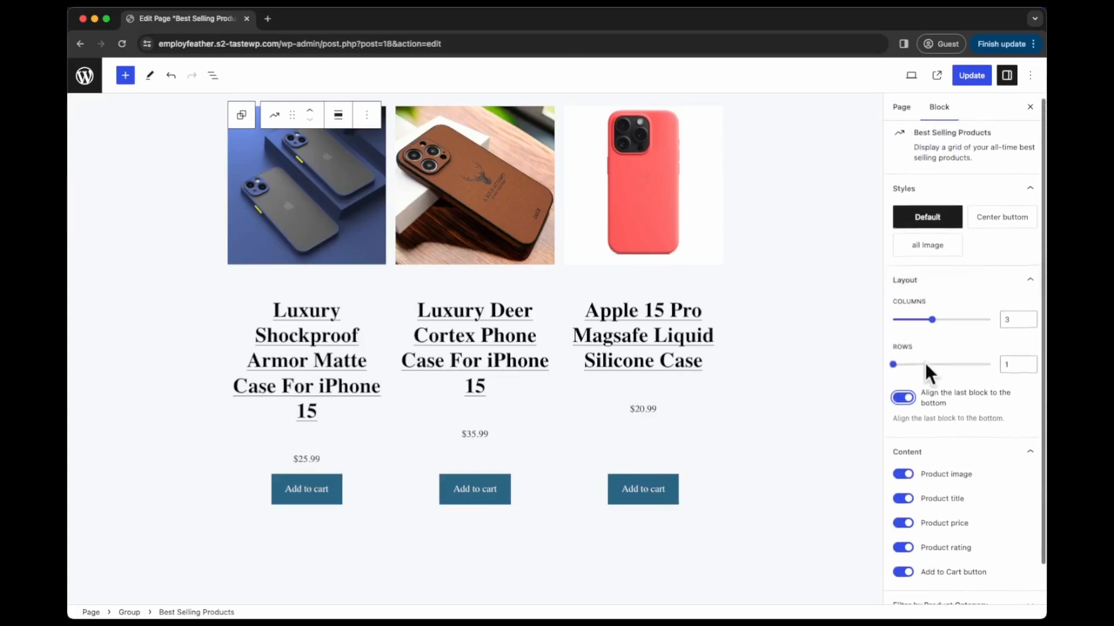
click(905, 402)
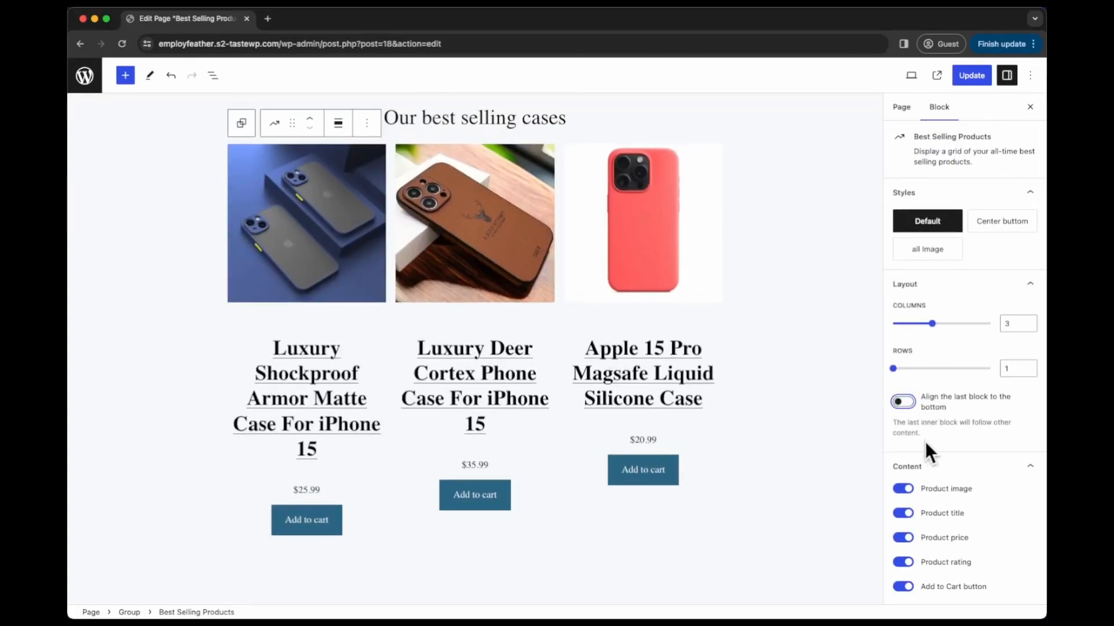
Step: Try hiding the product title, price and rating in the grid, turning each one back on
scroll(954, 461, down, 1)
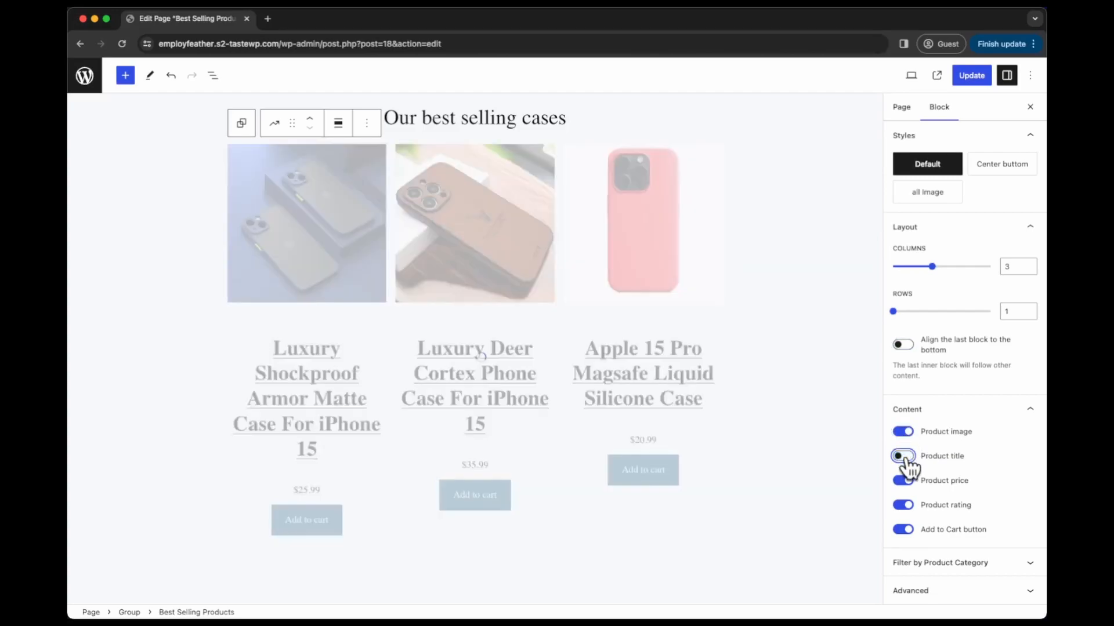
click(908, 483)
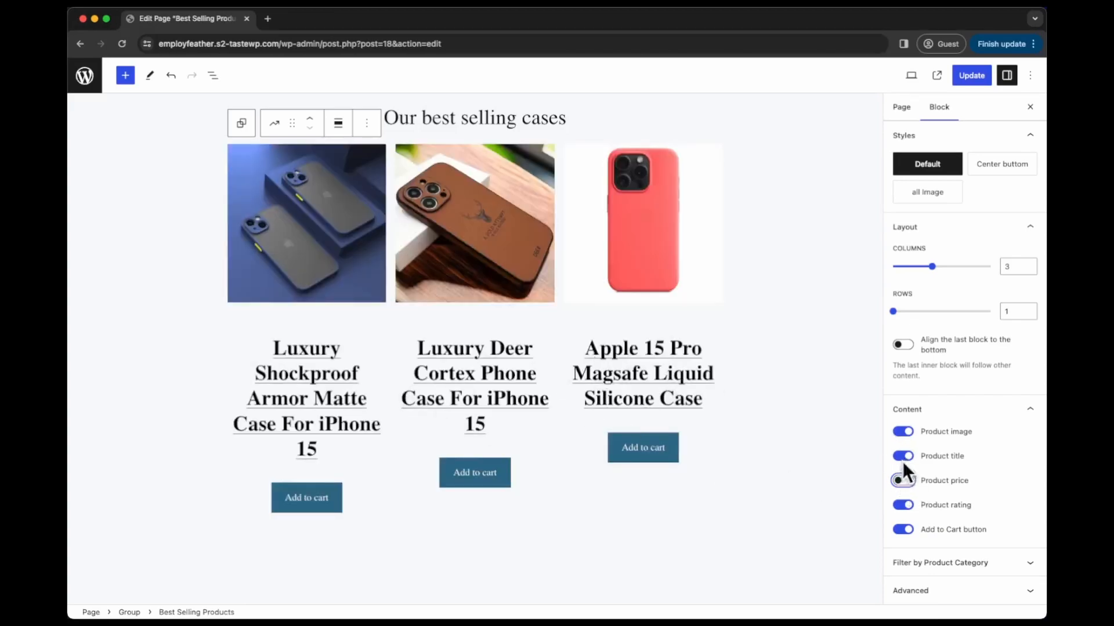
click(909, 506)
click(906, 506)
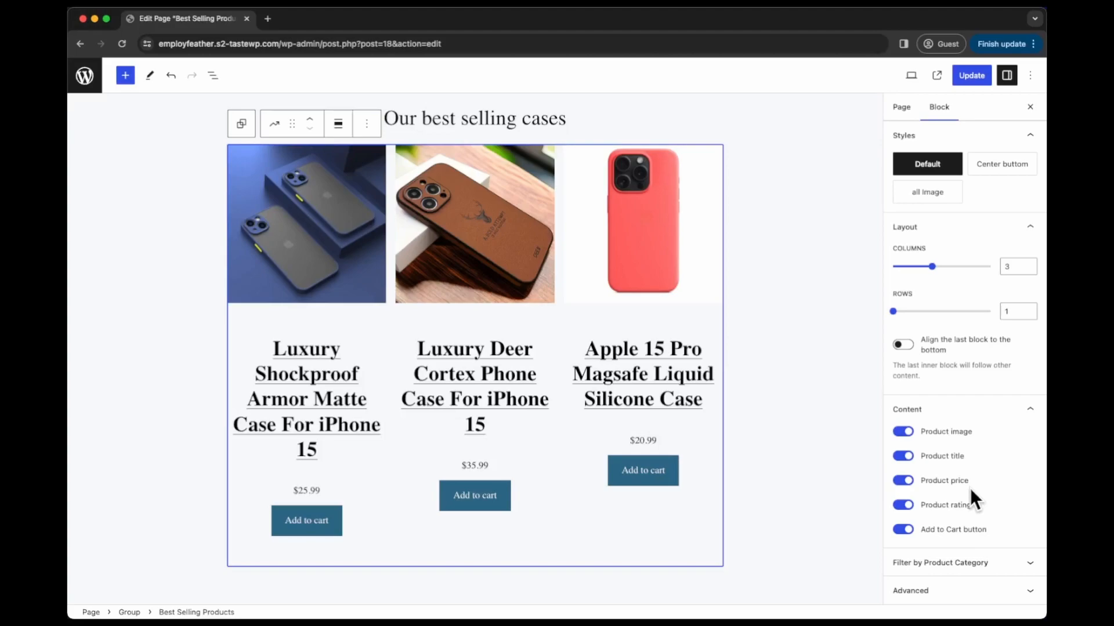
Step: Search the product category filter for "phone" and limit the Best Selling Products block to Phone cases
click(967, 563)
scroll(970, 560, down, 5)
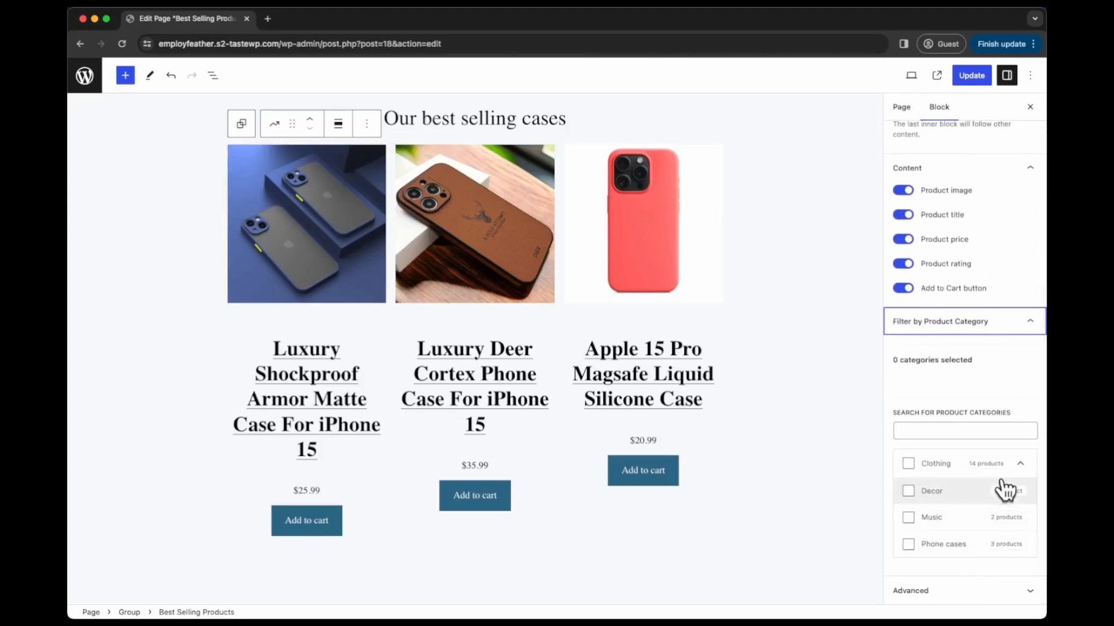
click(931, 430)
text(phone)
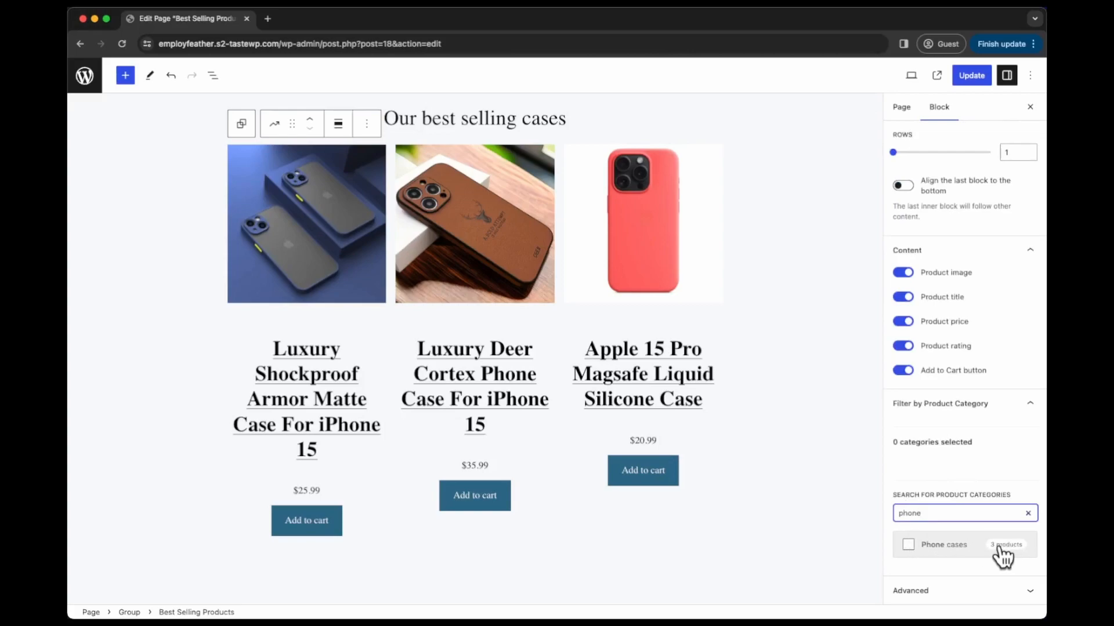
click(909, 545)
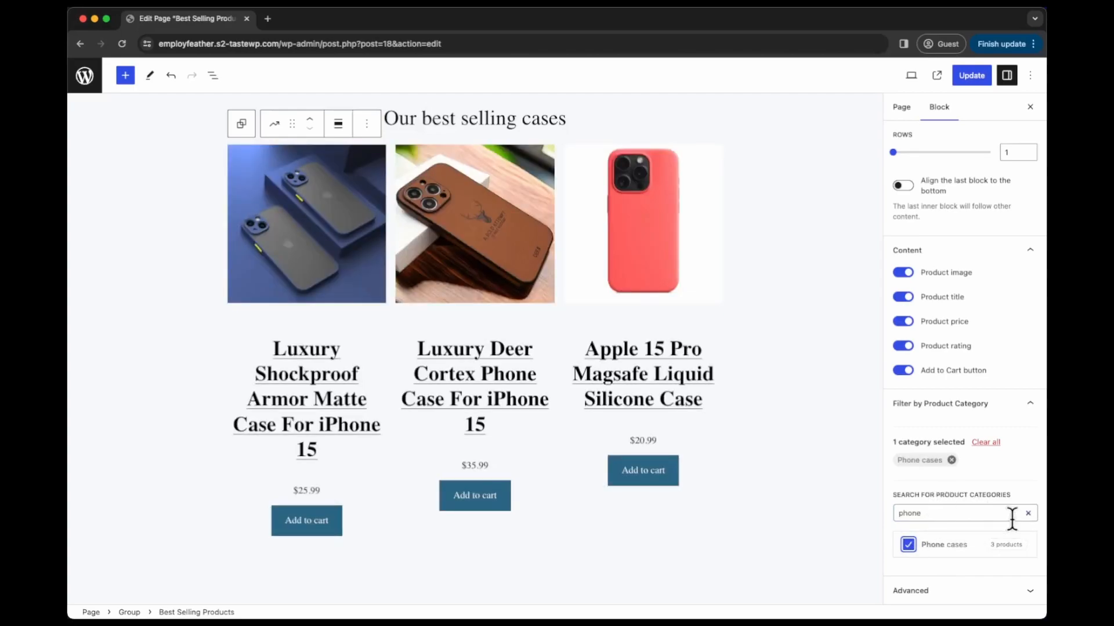
Step: Clear the category search and switch the product filter from Phone cases to Clothing with all its subcategories
click(965, 511)
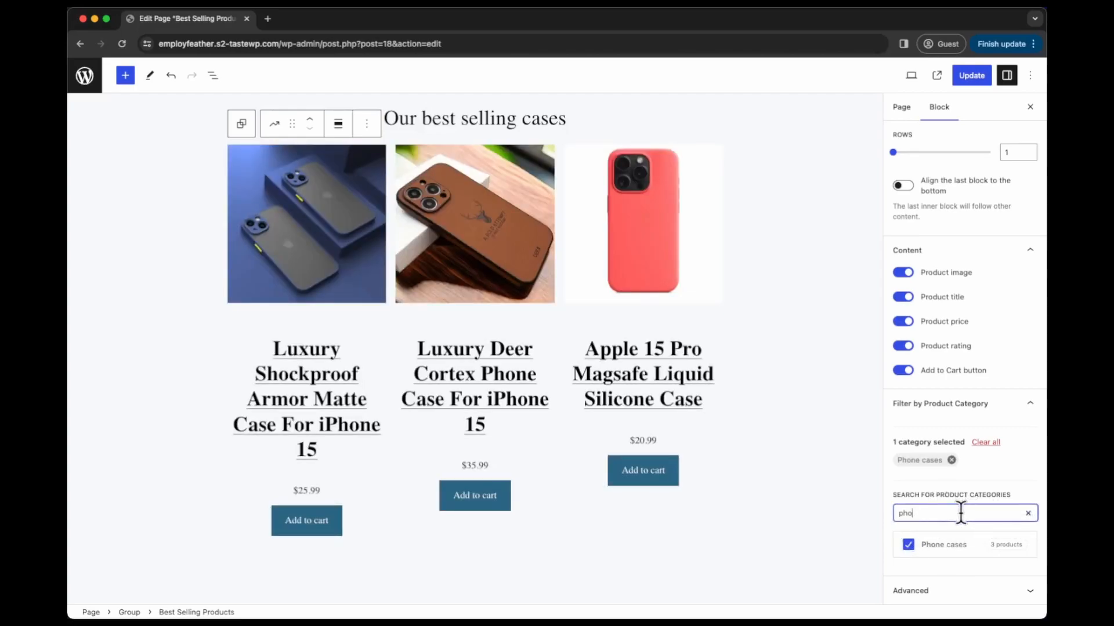
key(BackSpace)
scroll(928, 557, down, 2)
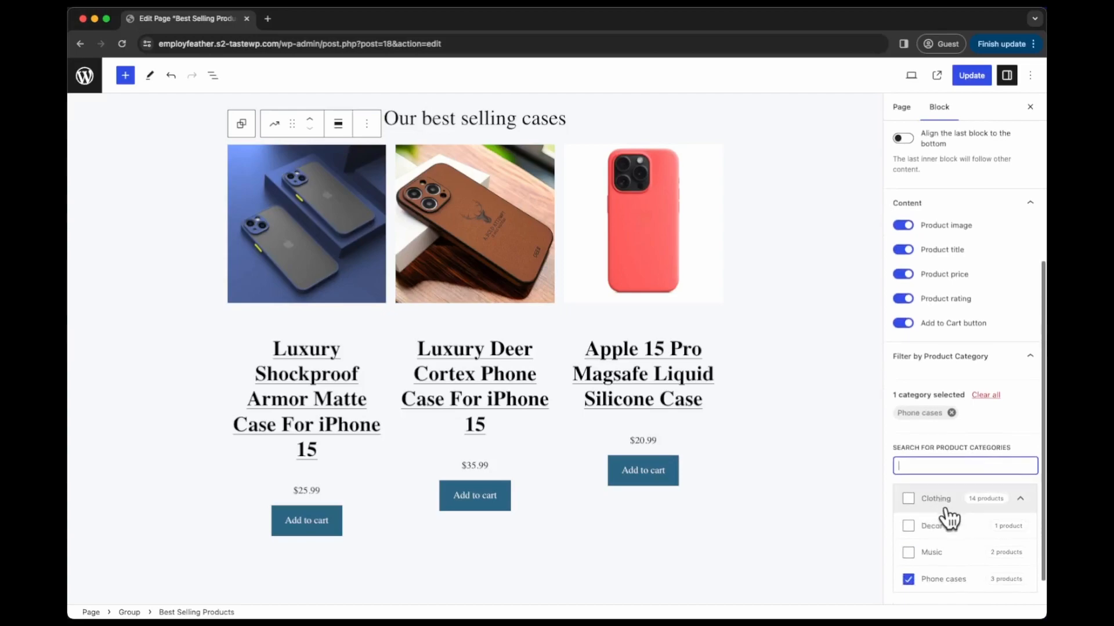
click(908, 579)
click(935, 500)
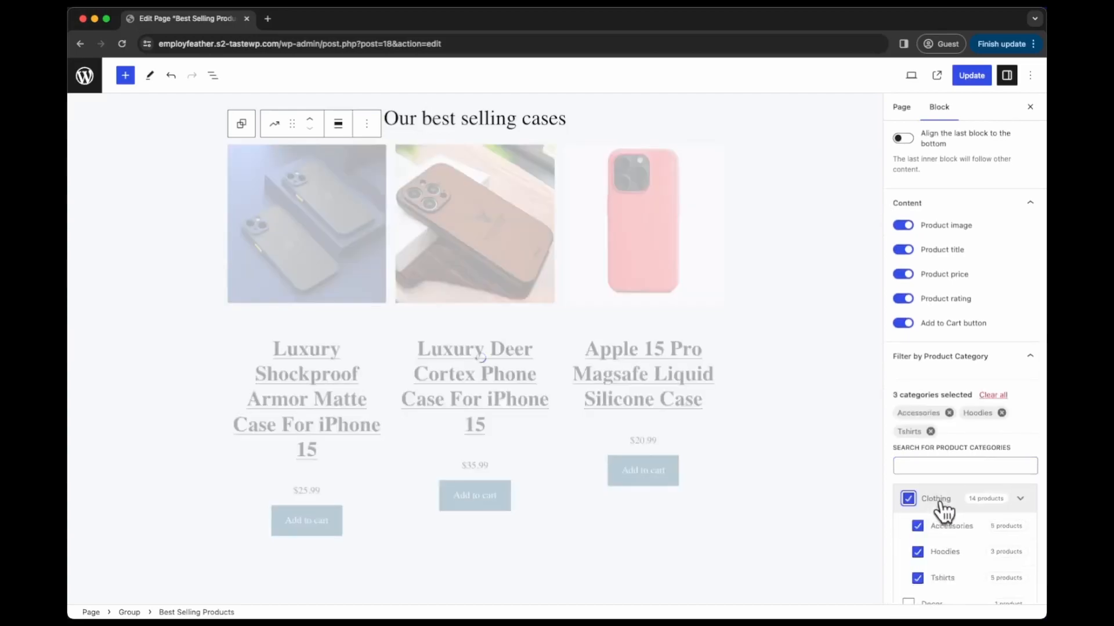
scroll(953, 586, down, 1)
scroll(951, 586, down, 1)
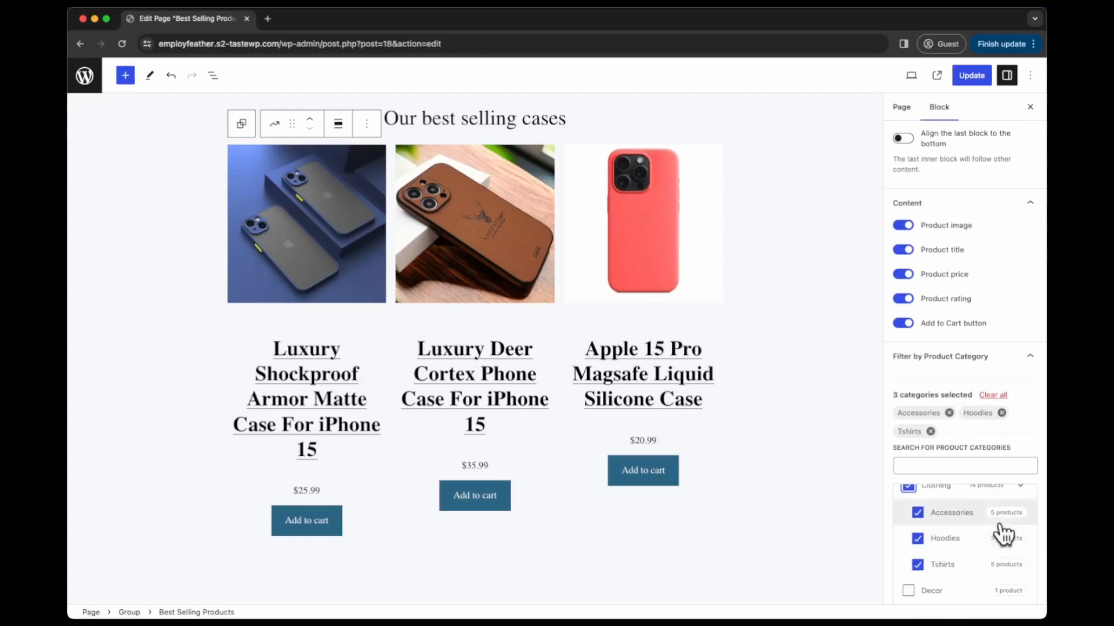
Step: Try limiting the Clothing filter to Hoodies by excluding Accessories and Tshirts, and select both subcategories again
click(917, 513)
click(918, 565)
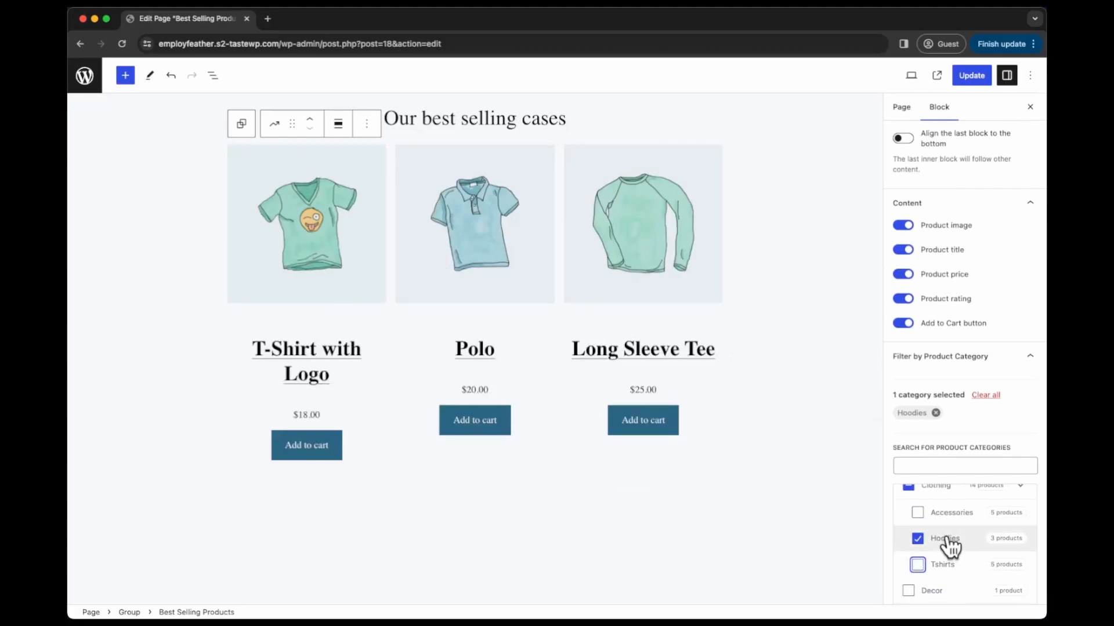
click(917, 513)
click(917, 565)
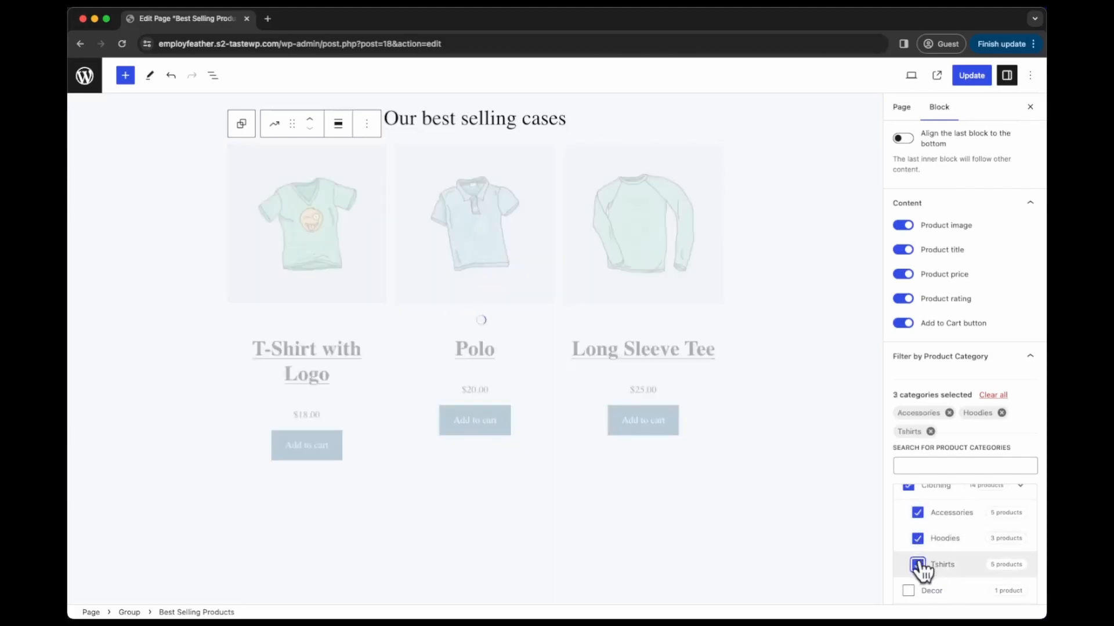
Step: Try the Best Selling Products grid with 4 rows and 4 columns, and return it to 3 columns and 1 row
scroll(954, 338, up, 5)
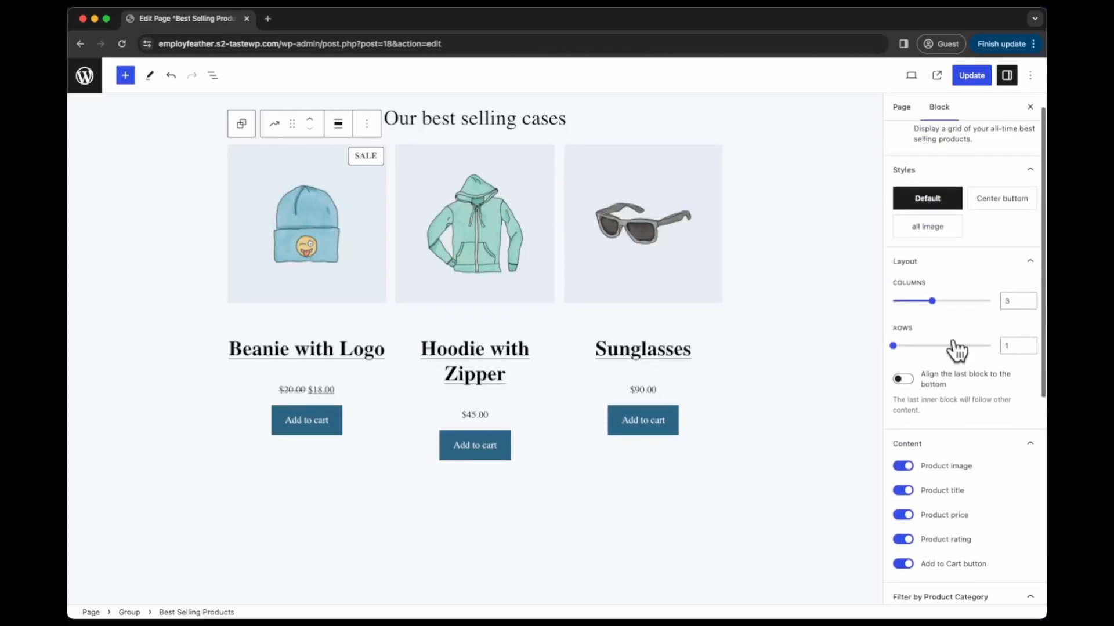
drag(896, 346, 952, 346)
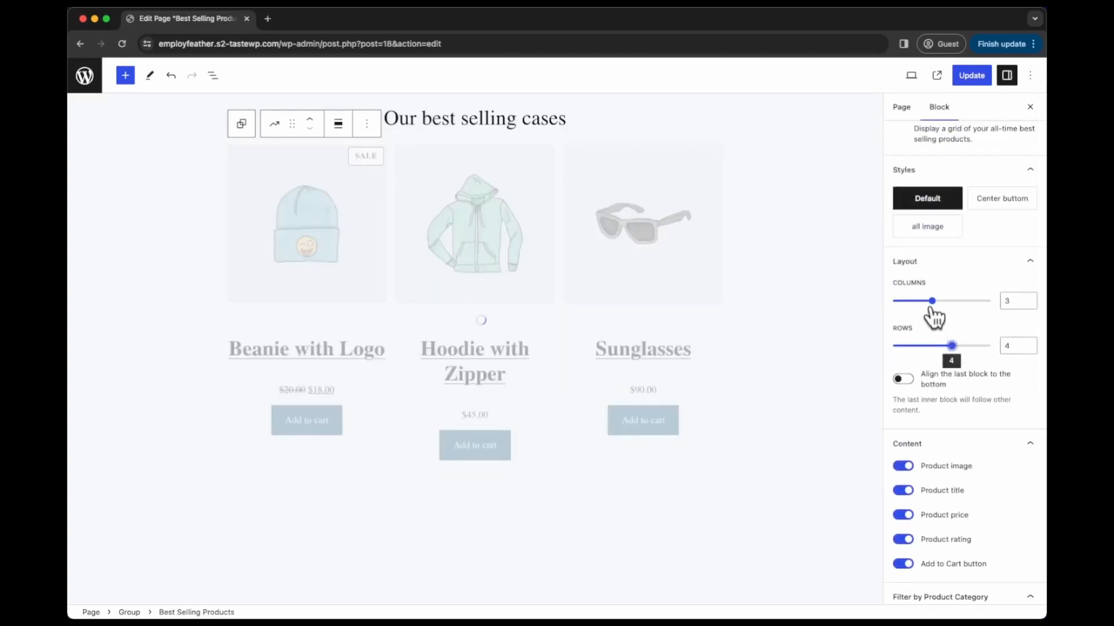
drag(931, 307, 951, 308)
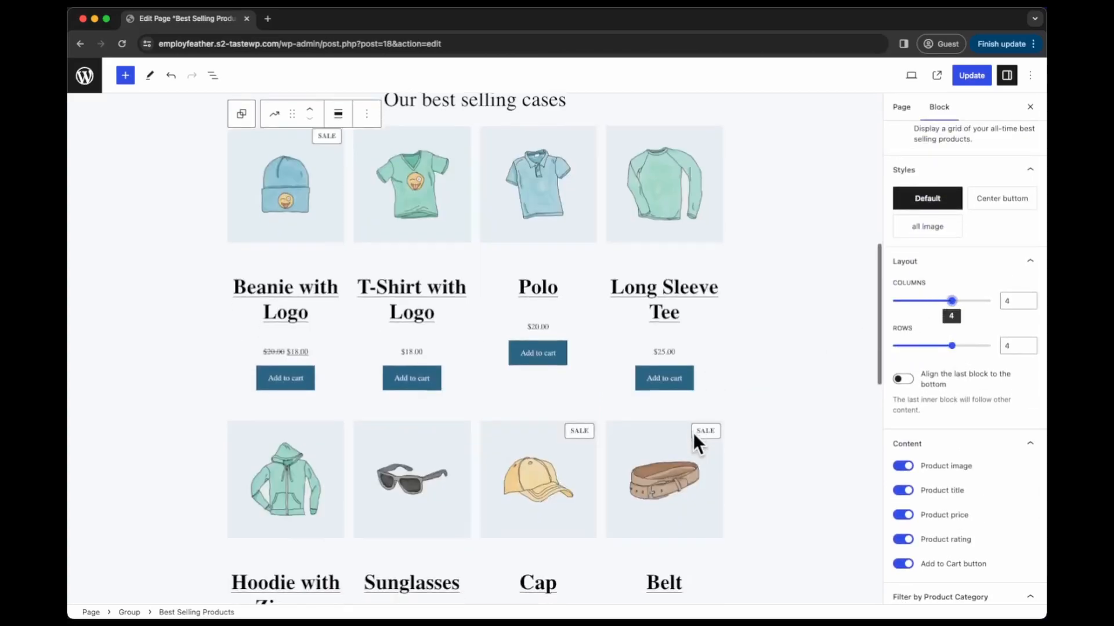
scroll(693, 432, down, 5)
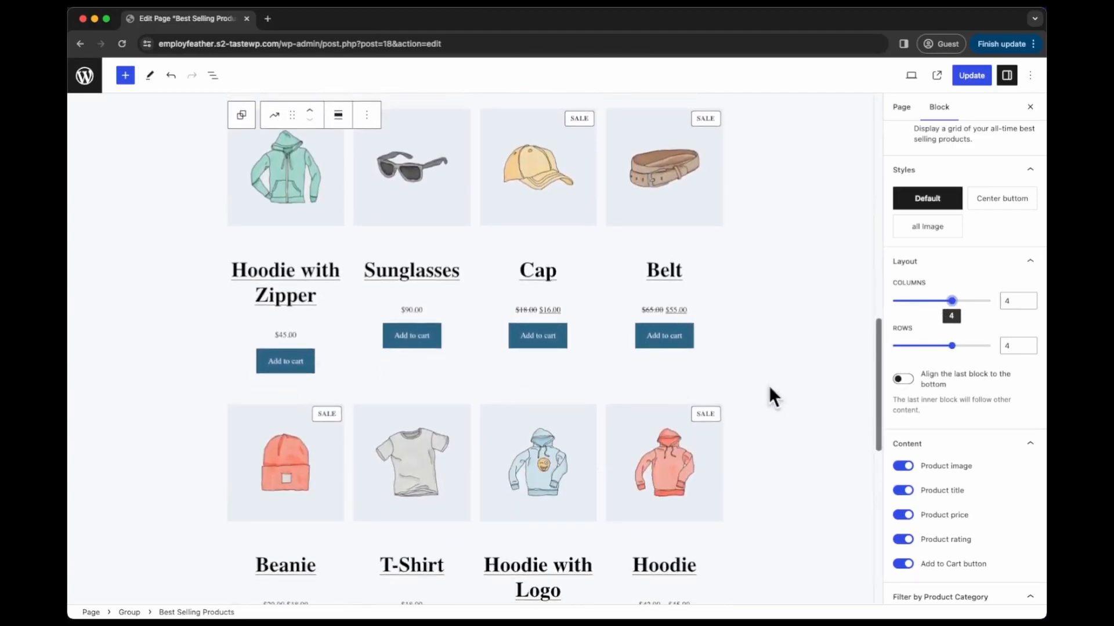
mouse_move(952, 301)
mouse_down()
mouse_move(912, 302)
mouse_move(930, 302)
mouse_up()
drag(951, 346, 913, 345)
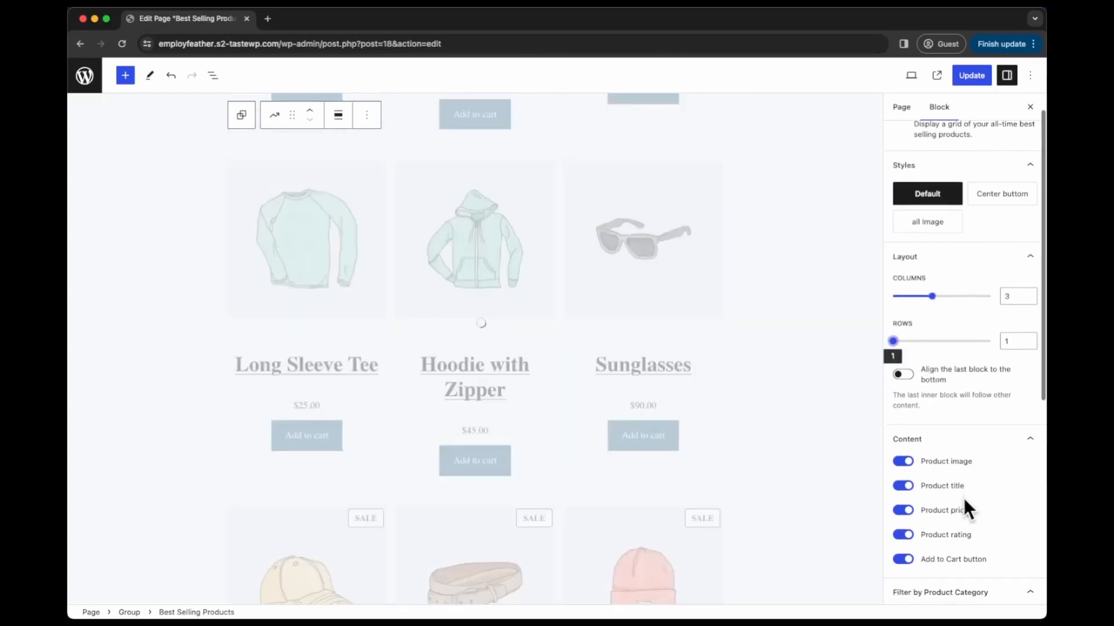
Step: Remove the Tshirts, Hoodies and Accessories categories from the product filter and select Phone cases instead
scroll(962, 499, down, 5)
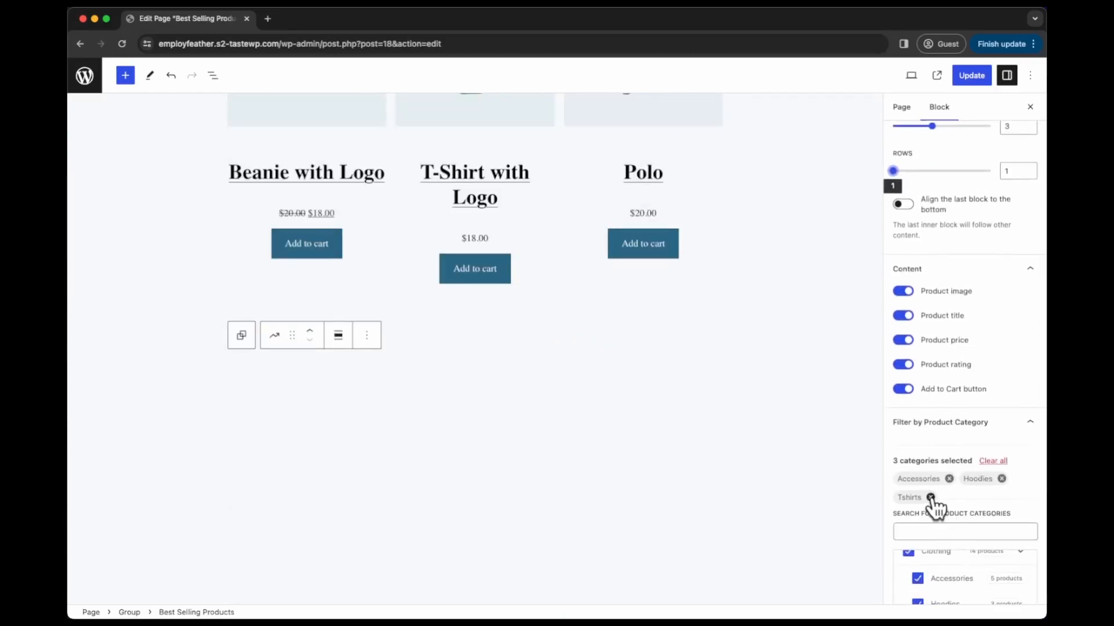
click(931, 498)
click(1002, 479)
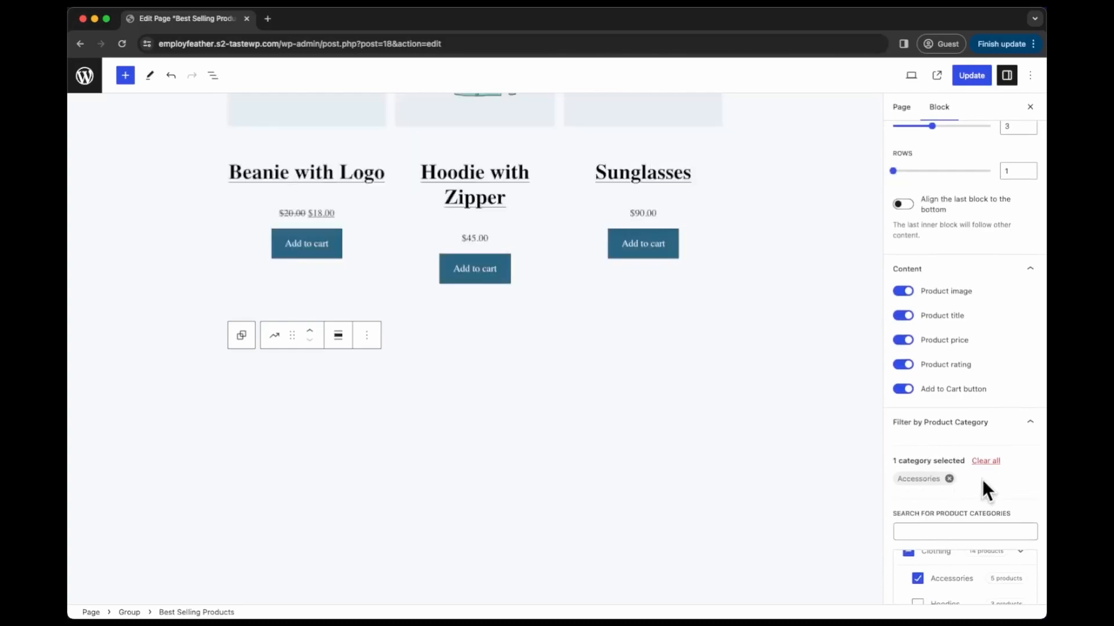
click(949, 480)
scroll(968, 497, down, 5)
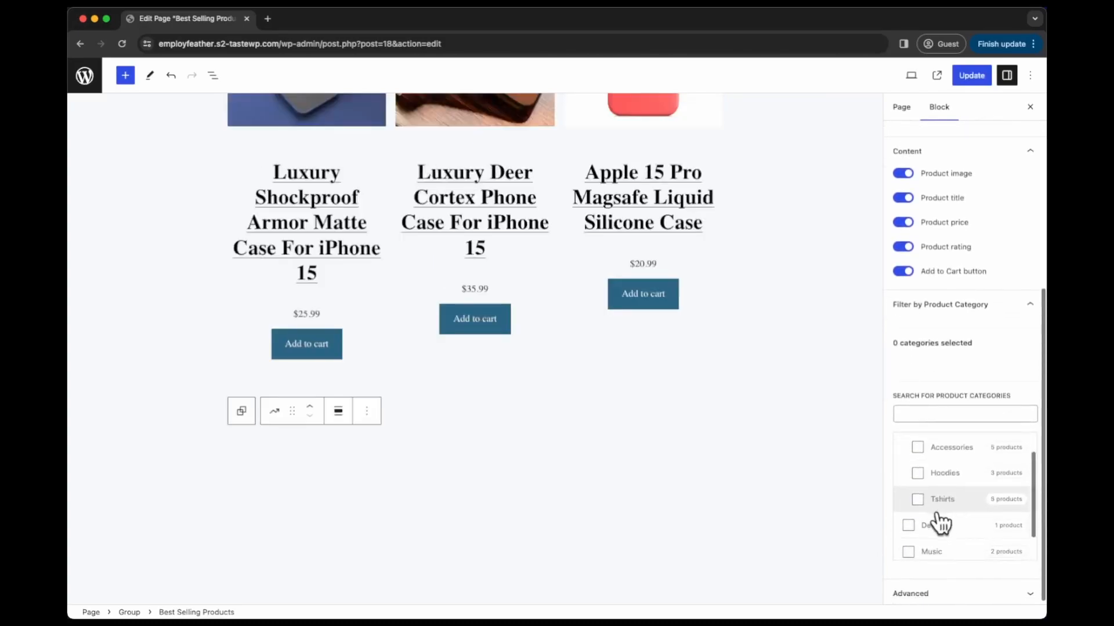
click(909, 548)
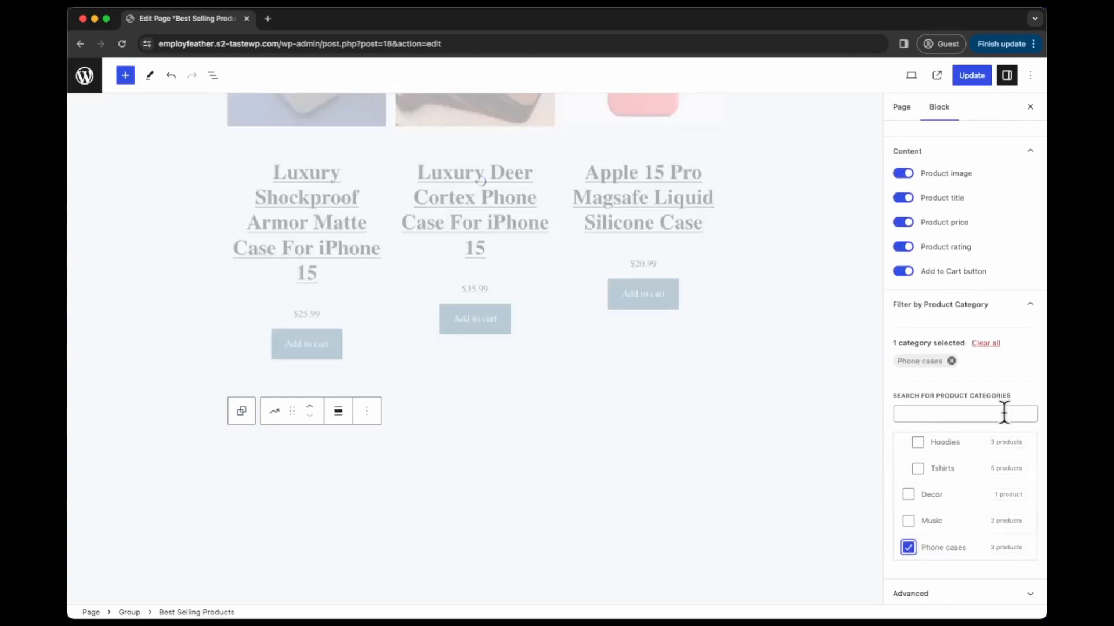
Step: Try the all image style on the Best Selling Products block, and apply the Center buttom style instead
scroll(1001, 414, up, 6)
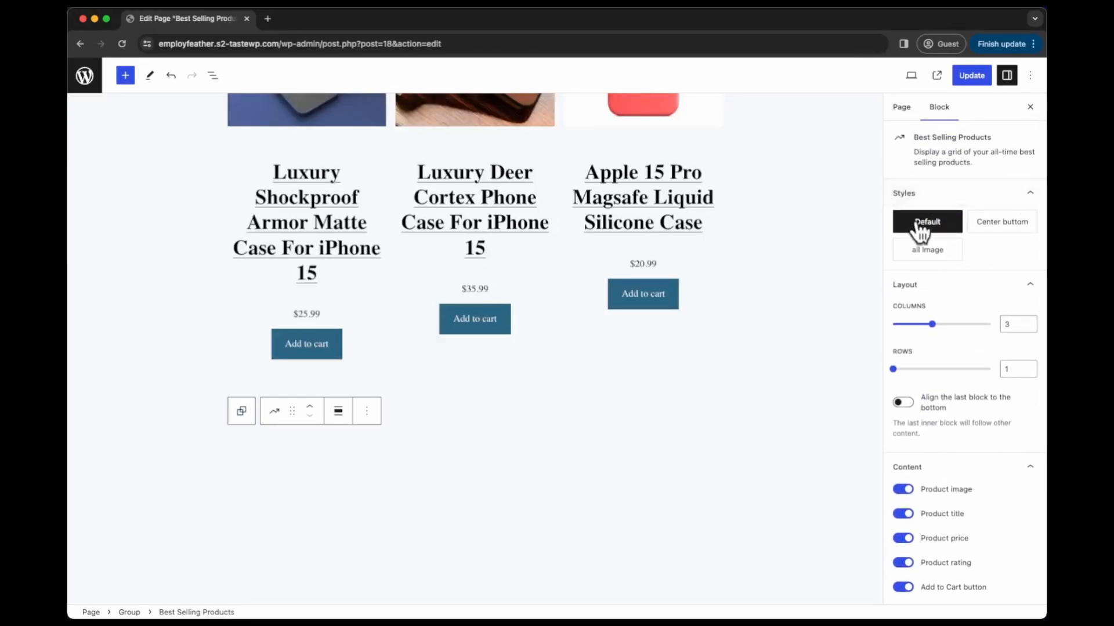
mouse_move(925, 233)
scroll(815, 172, up, 5)
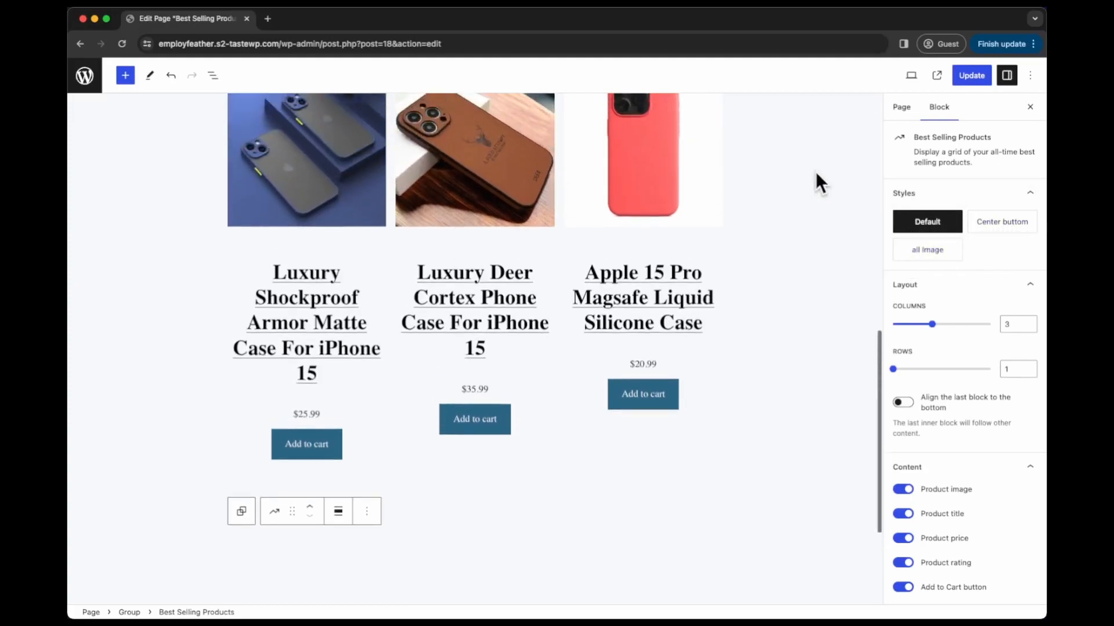
click(950, 256)
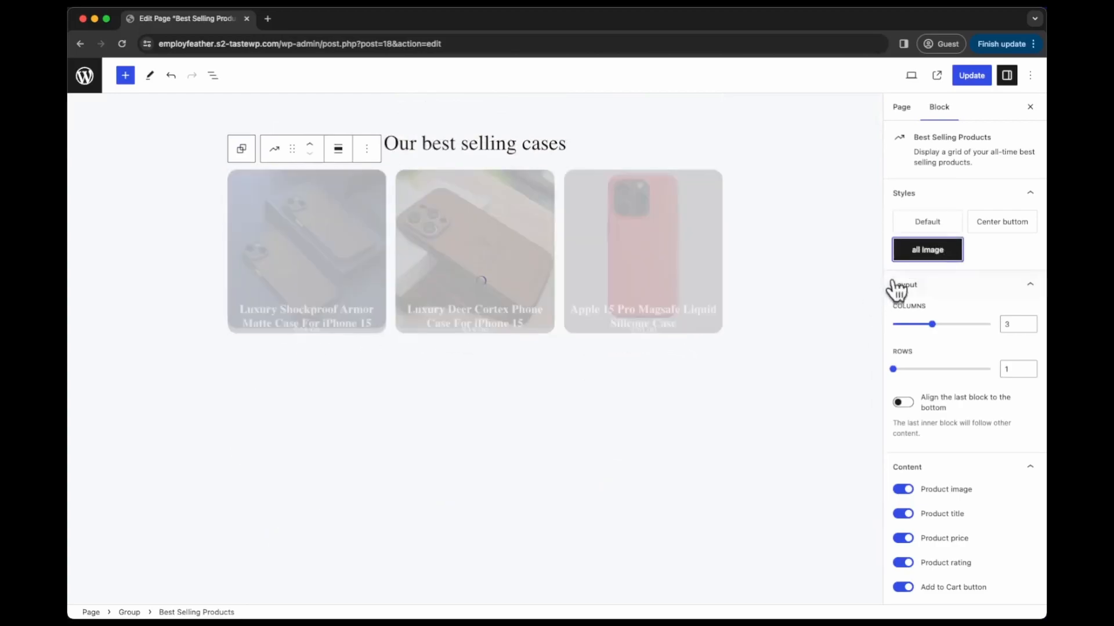
click(998, 231)
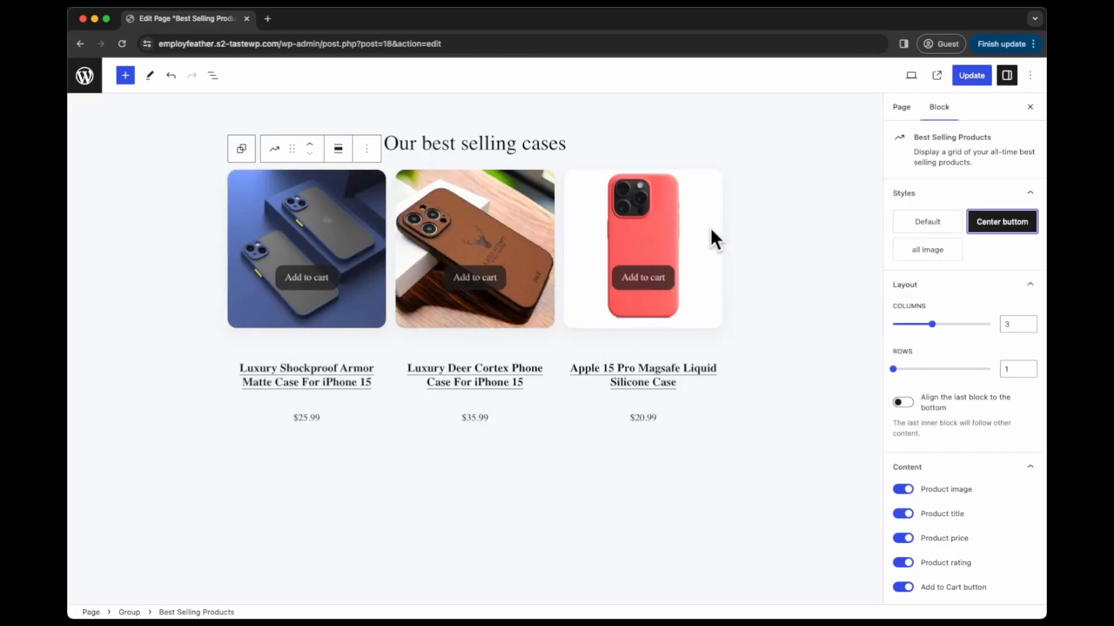
scroll(711, 228, up, 3)
scroll(729, 264, down, 1)
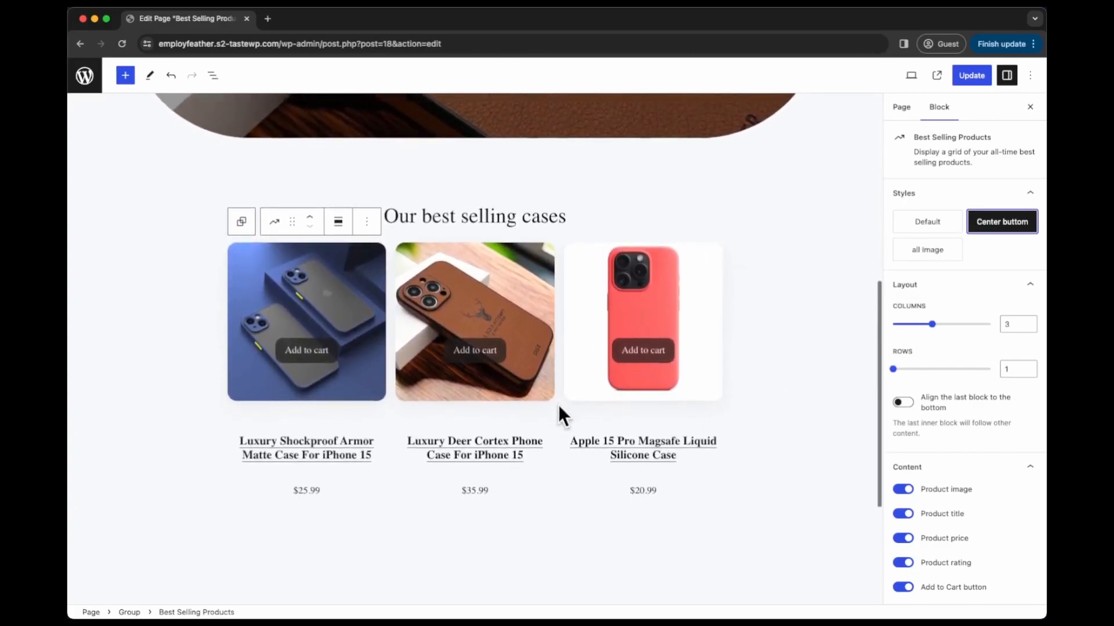
Step: Update the page and open its live version to view the best selling cases section
click(967, 77)
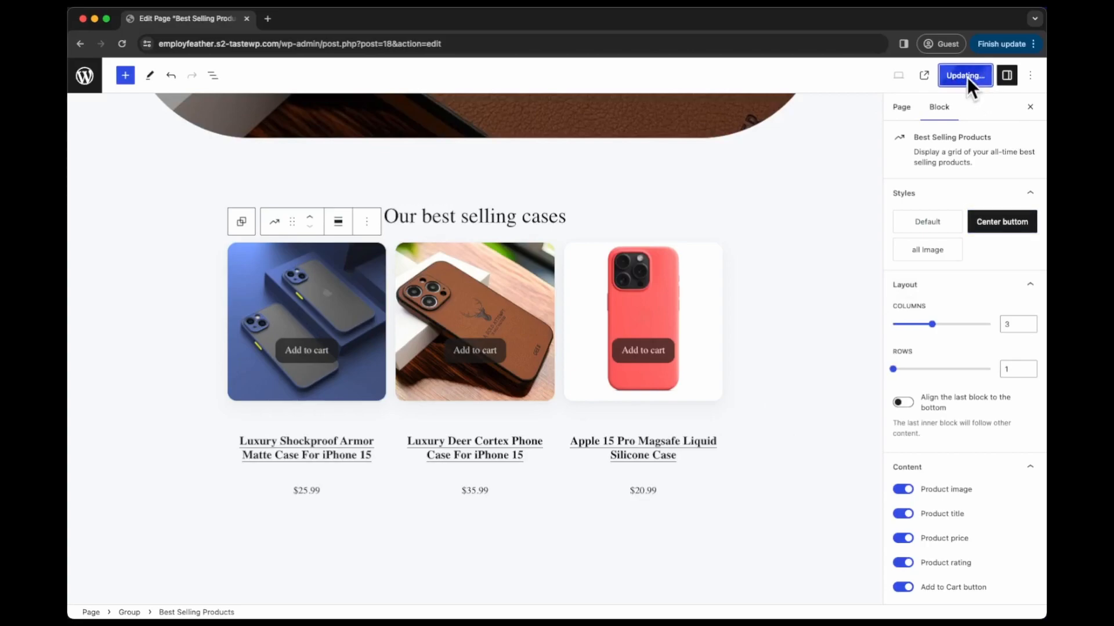
click(936, 76)
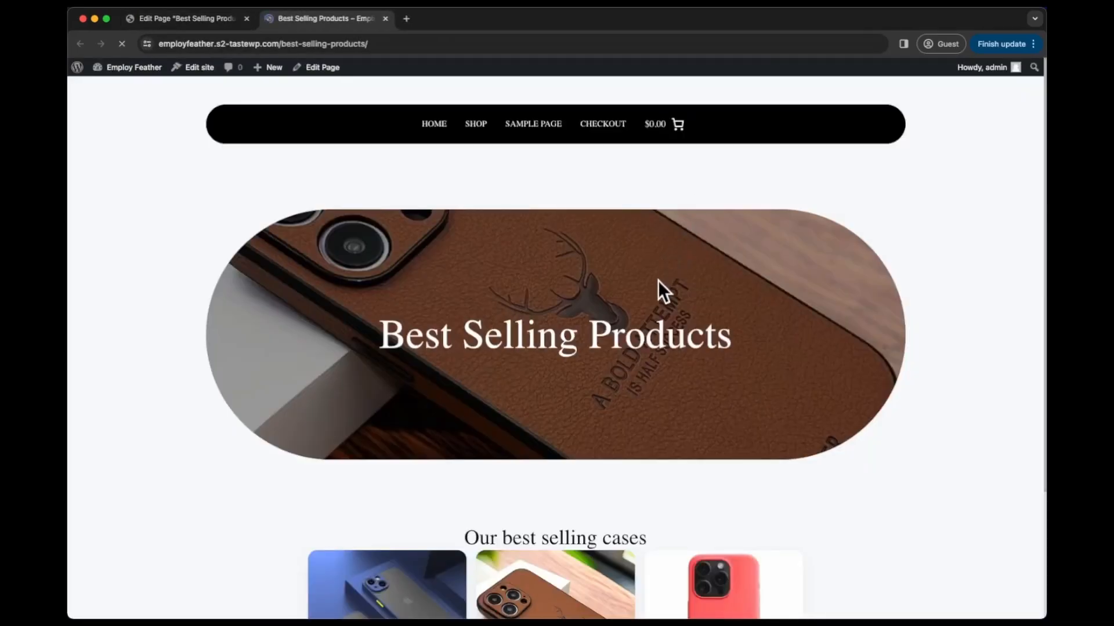
scroll(659, 282, down, 3)
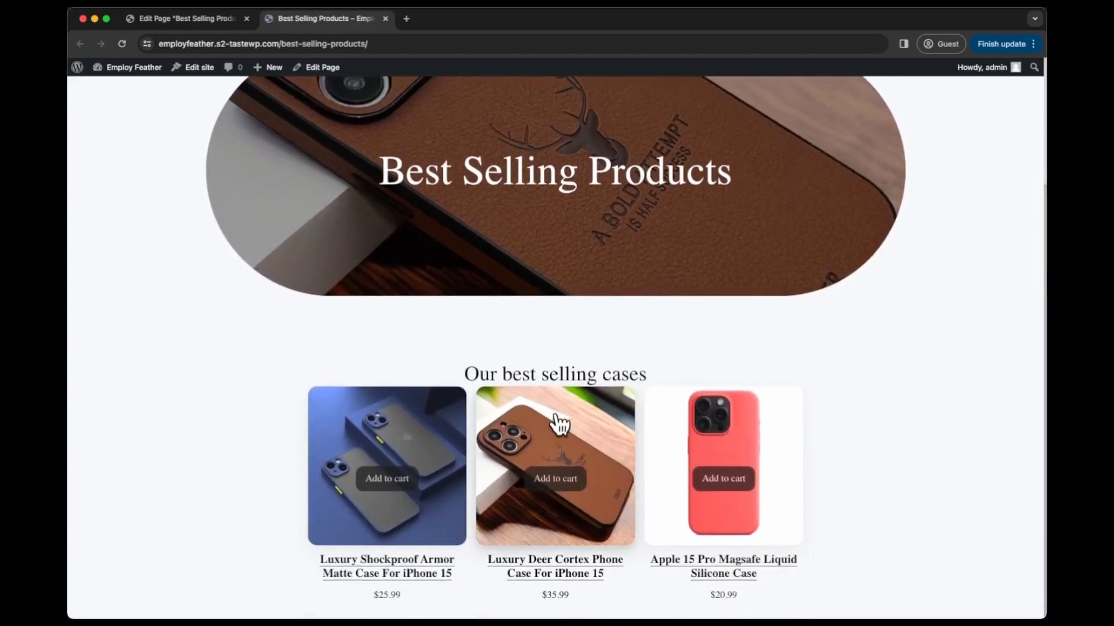
Step: View the Luxury Deer Cortex and Apple 15 Pro Magsafe case details on the live page, and close the product view
click(537, 425)
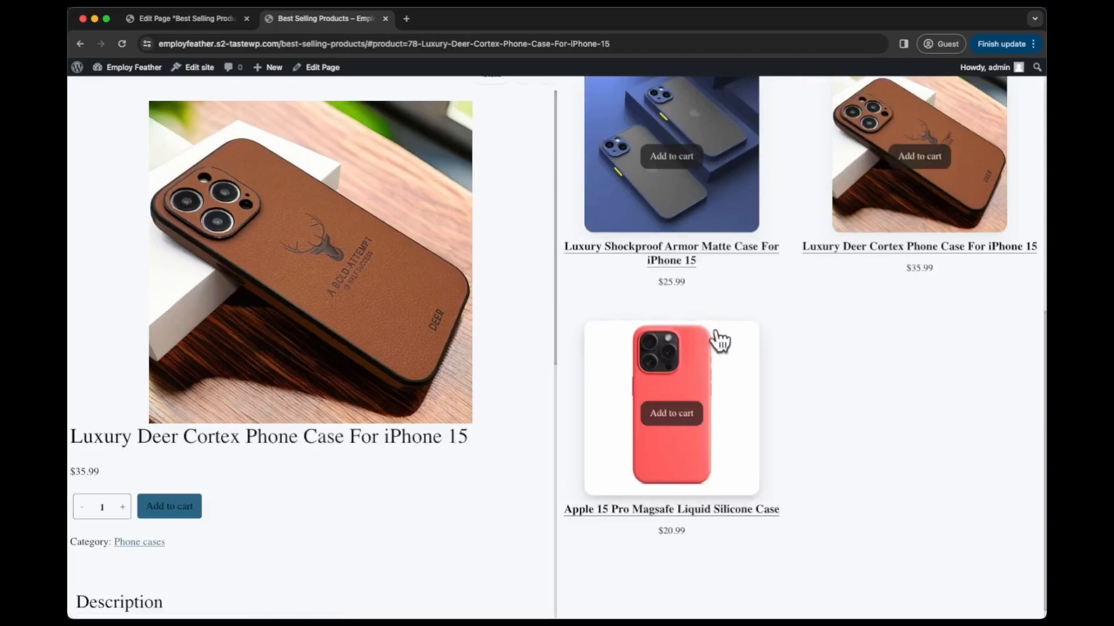
click(725, 360)
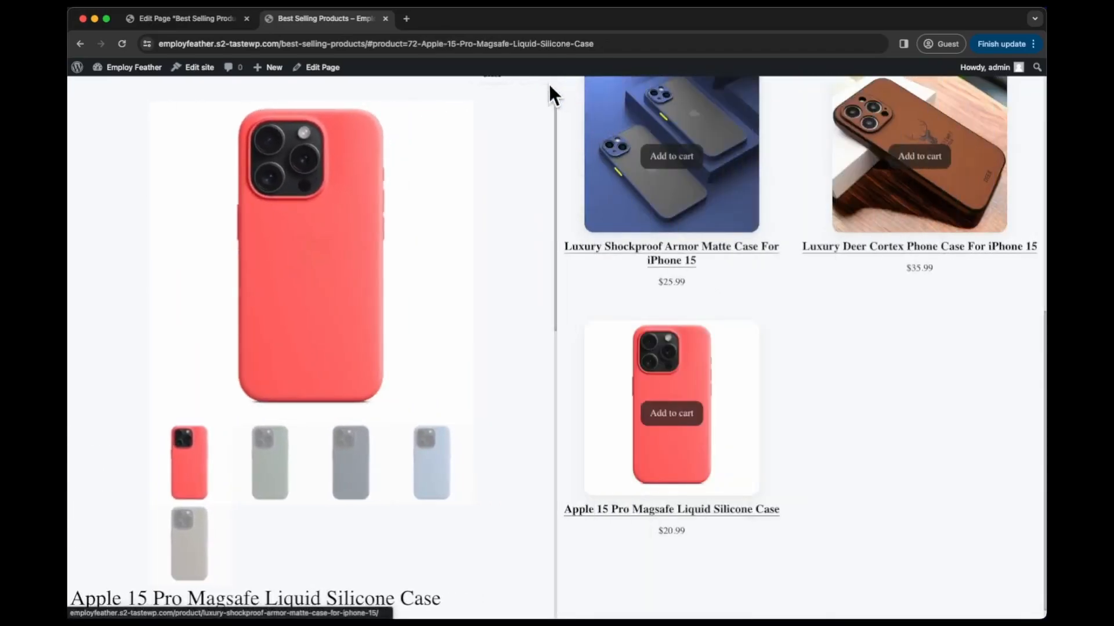
click(495, 86)
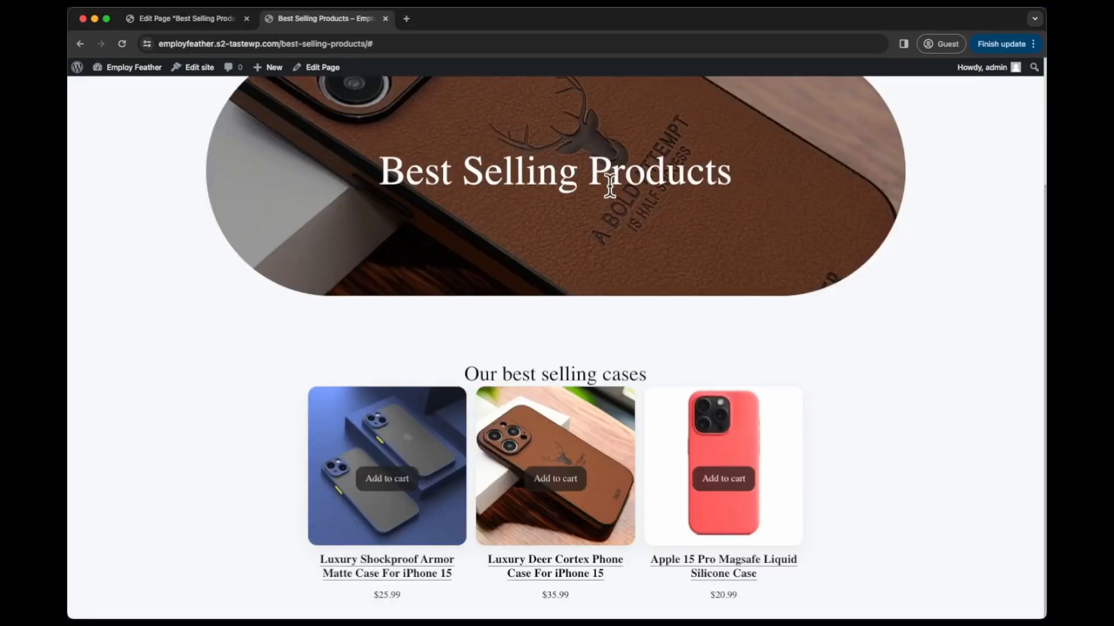